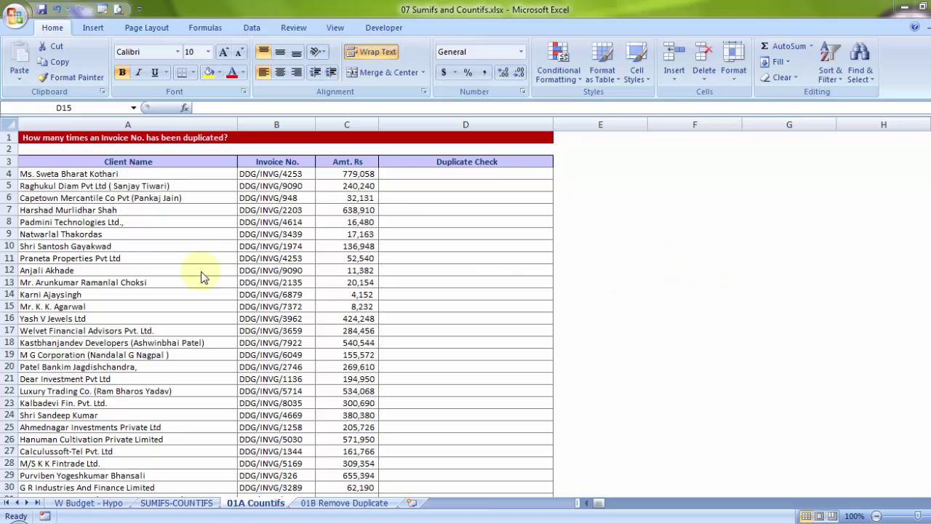
Examine the Client Name, Invoice No. and Amt. Rs columns of the invoice list
left_click(88, 174)
left_click_drag(85, 187, 75, 464)
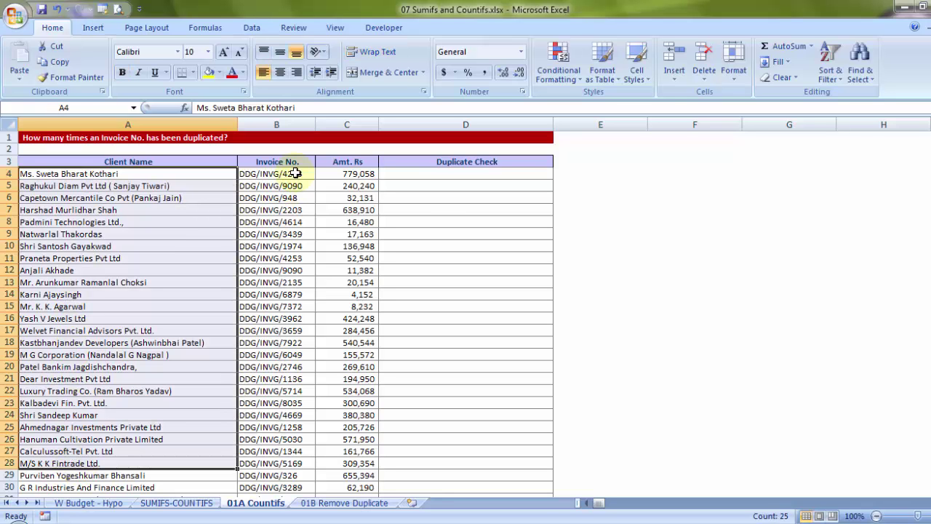
left_click(295, 173)
left_click_drag(295, 175, 277, 476)
left_click(270, 330)
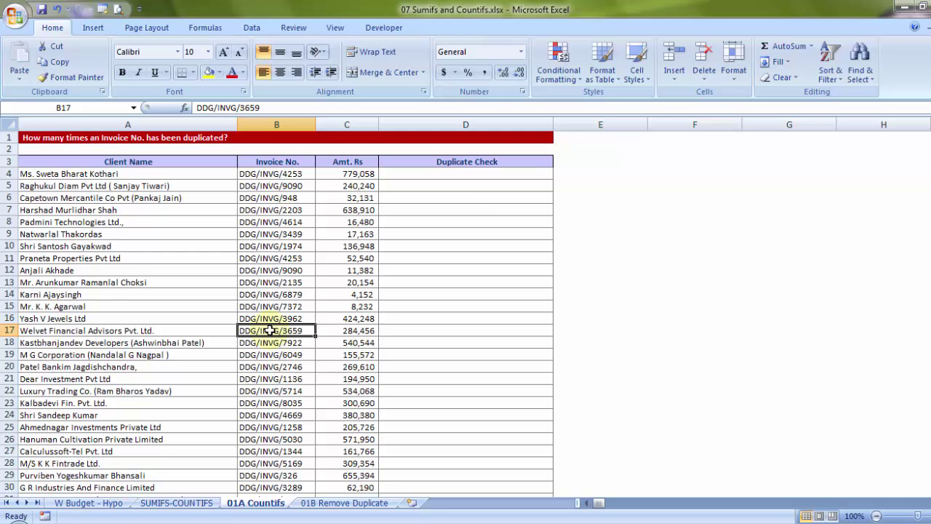
left_click(293, 123)
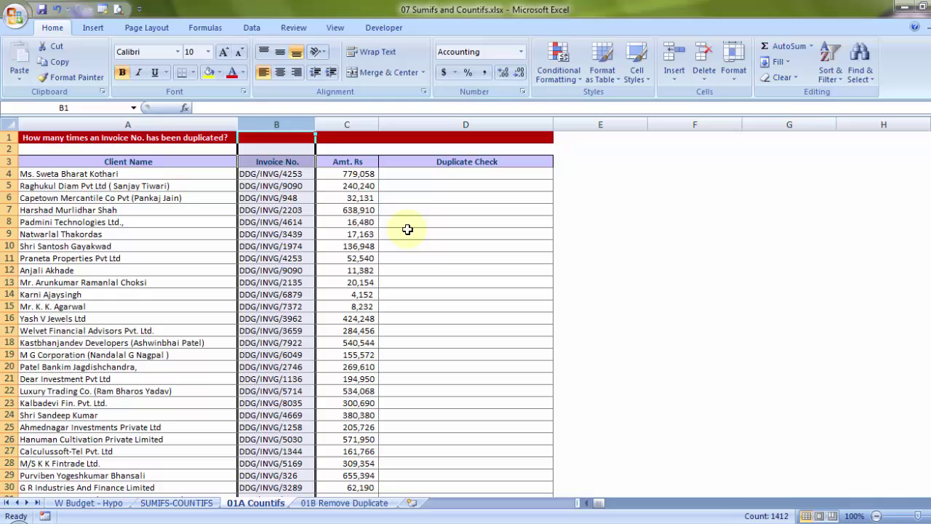
left_click(347, 124)
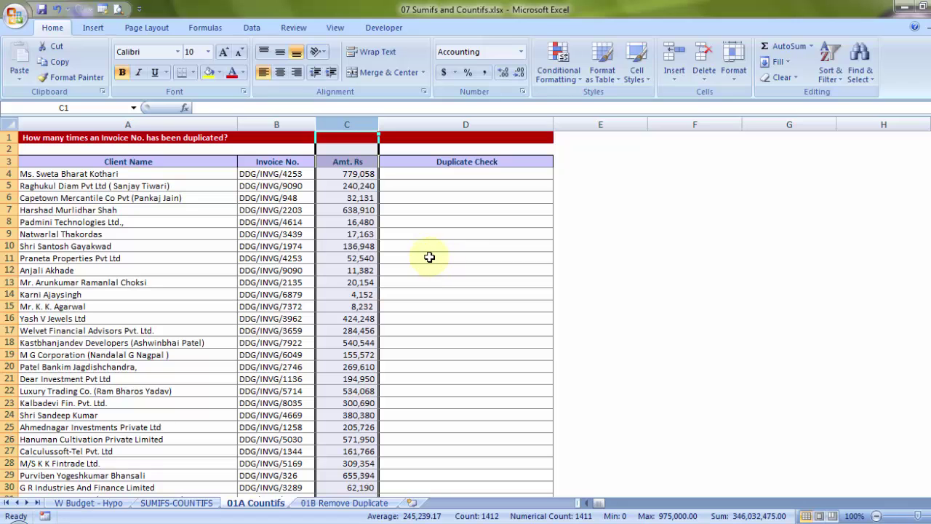
left_click(295, 180)
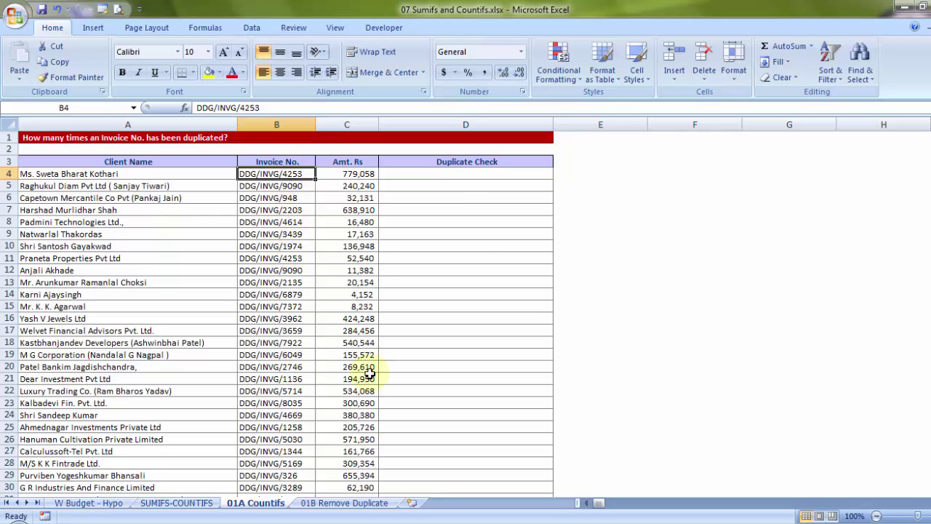
left_click(447, 176)
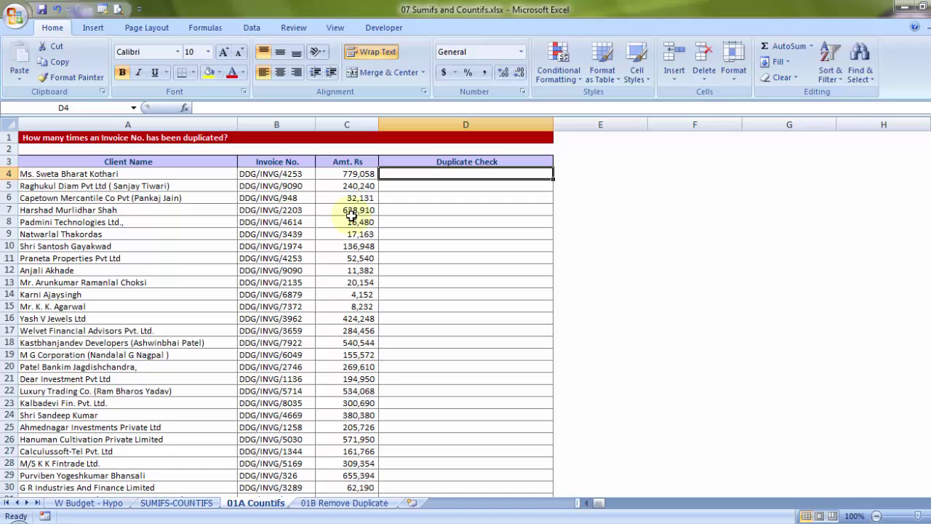
left_click(300, 175)
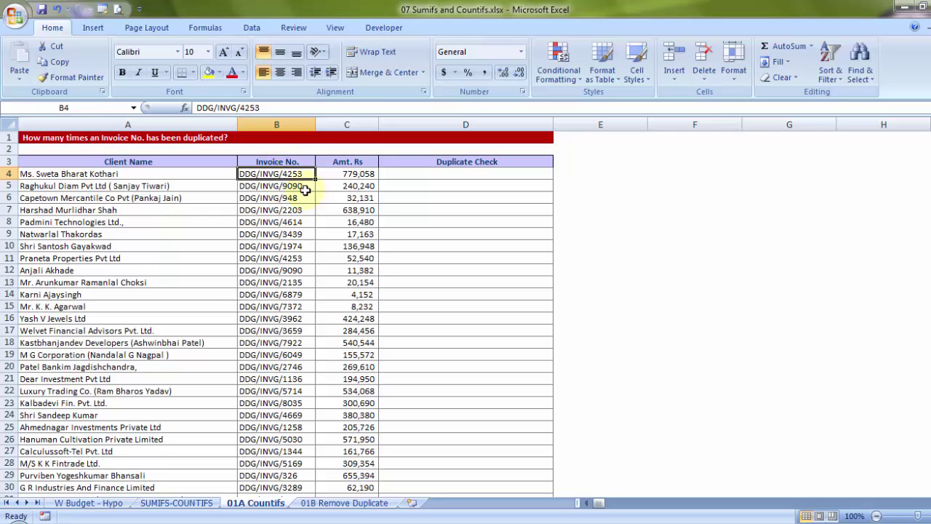
left_click(304, 187)
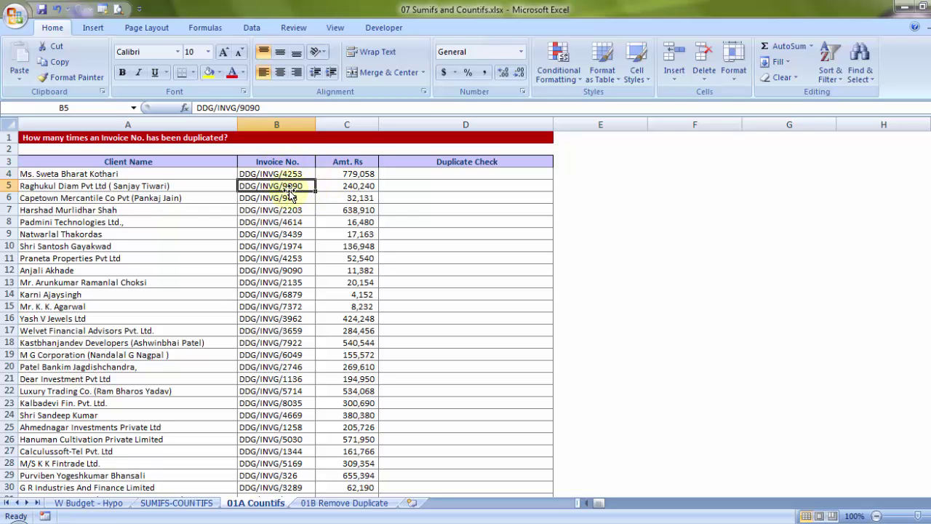
Start a COUNTIFS formula in D4 of the Duplicate Check column, with cell B4 as Criteria1
left_click(448, 173)
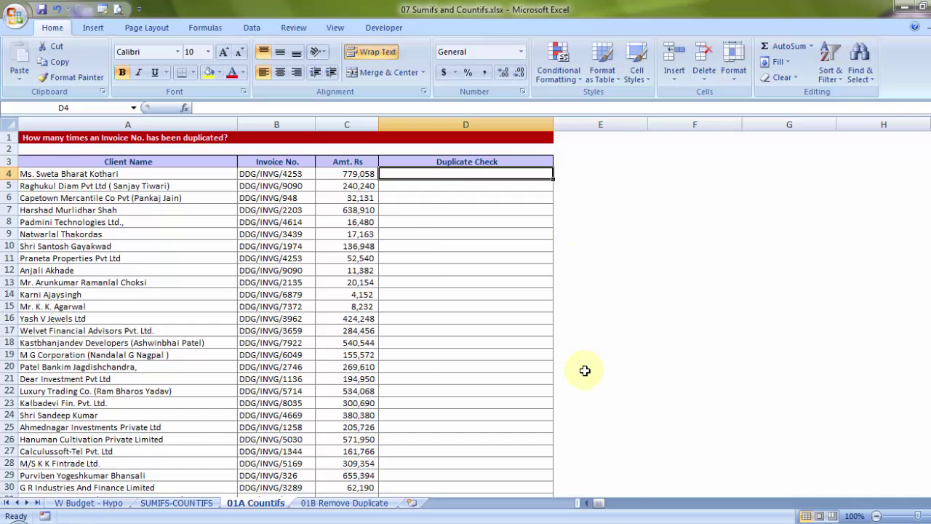
scroll(585, 371, "up", 3)
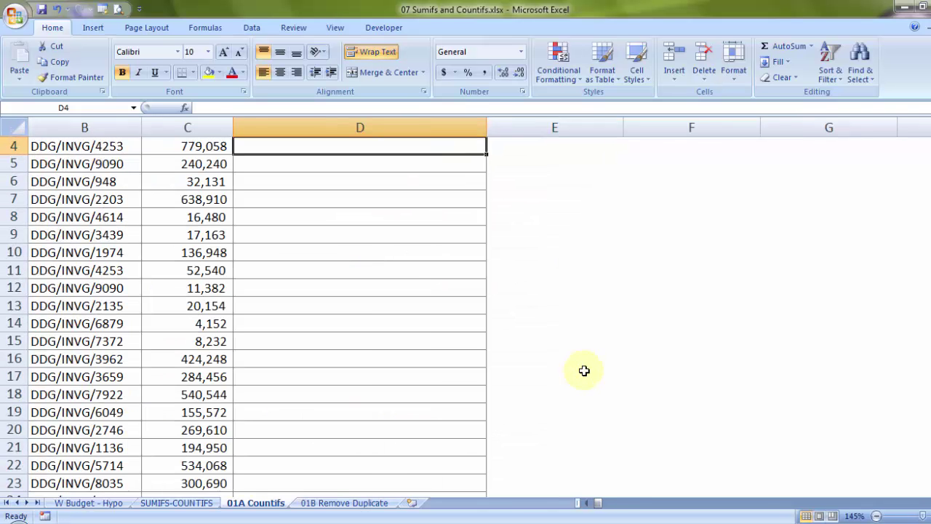
left_click(590, 503)
scroll(578, 466, "up", 1)
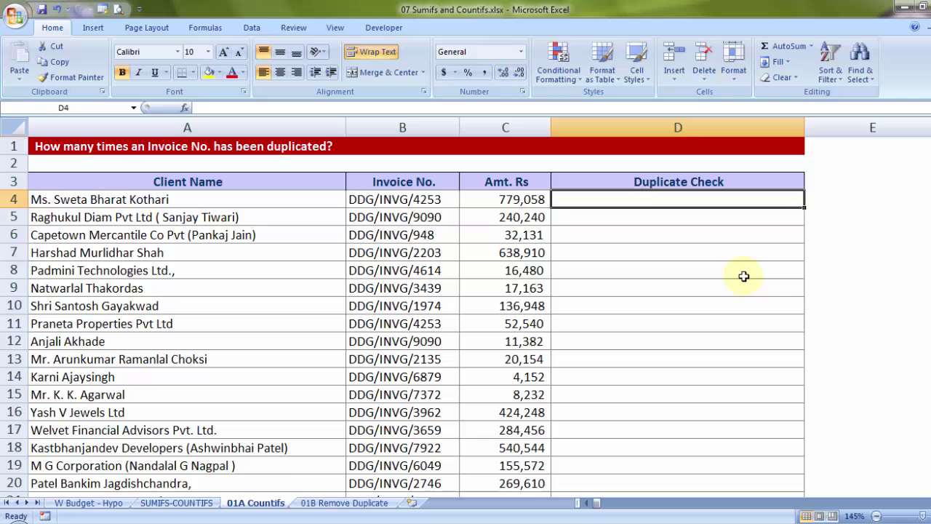
type("=c")
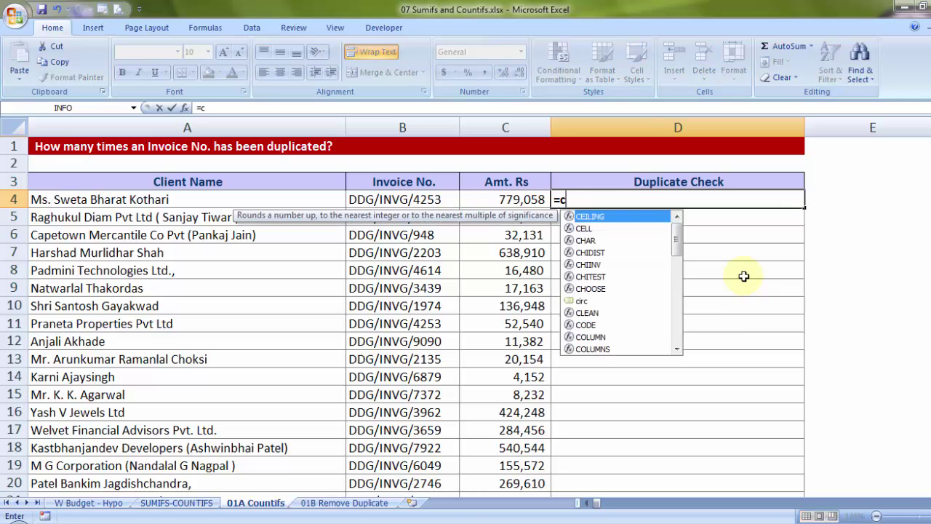
type("ountifs")
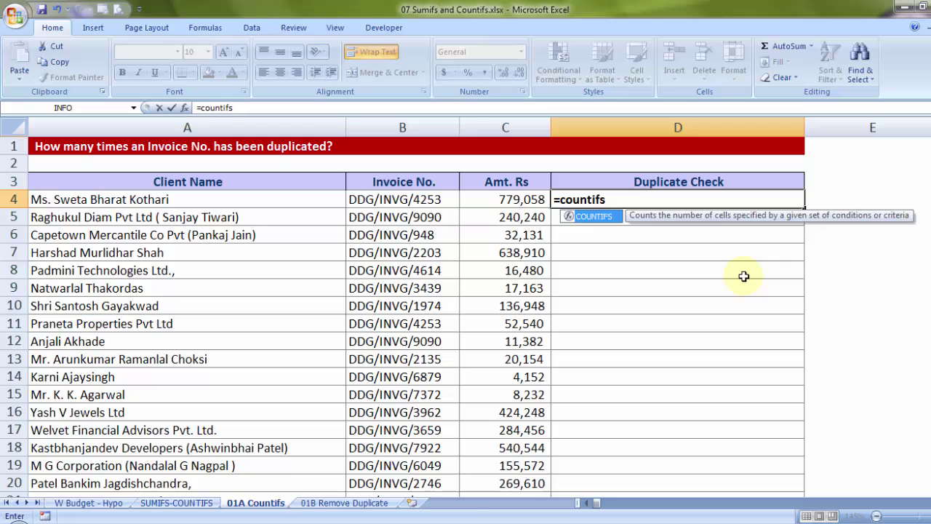
key("Tab")
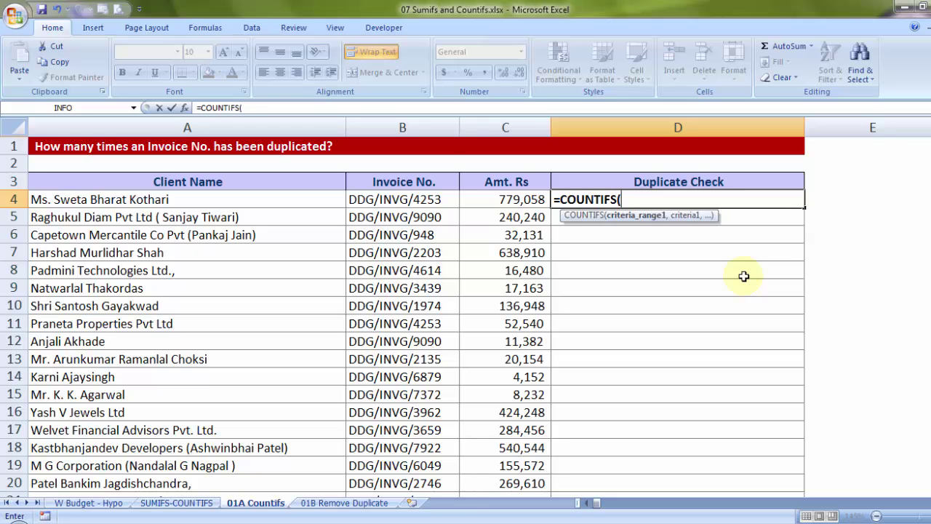
key("ctrl+a")
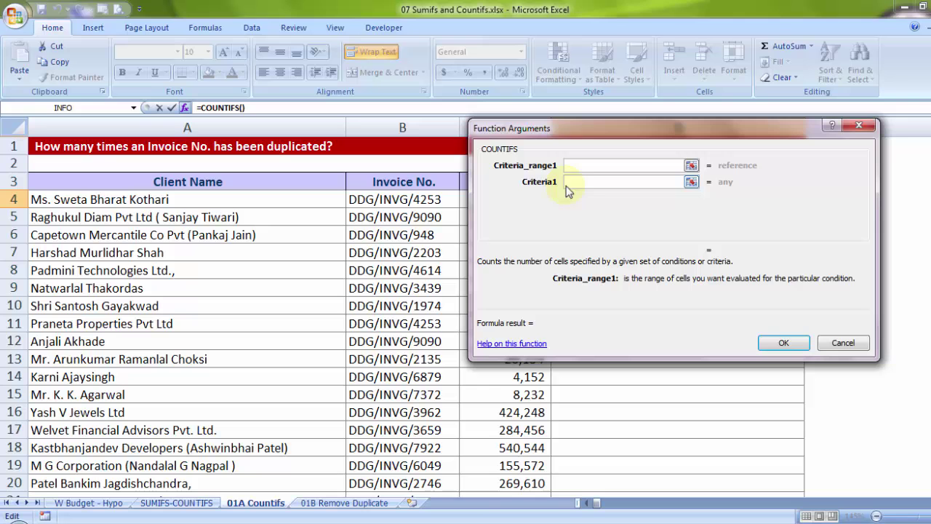
left_click(573, 182)
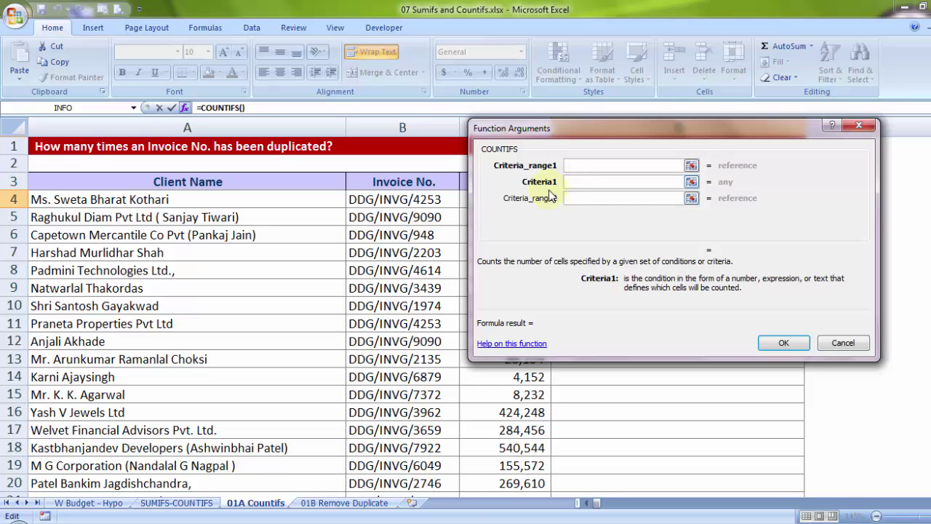
left_click(412, 198)
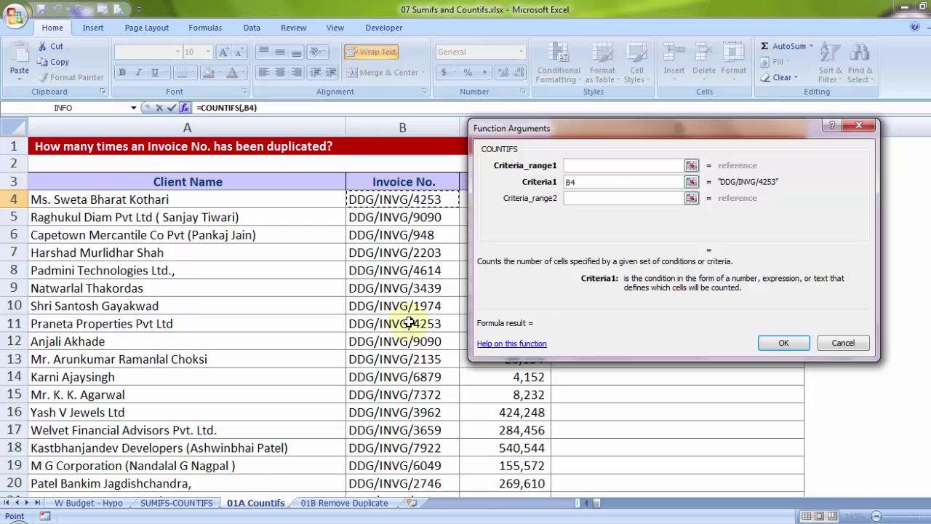
Set Criteria_range1 to the absolute range $B$4:$B$1414 and complete the COUNTIFS formula
left_click(569, 166)
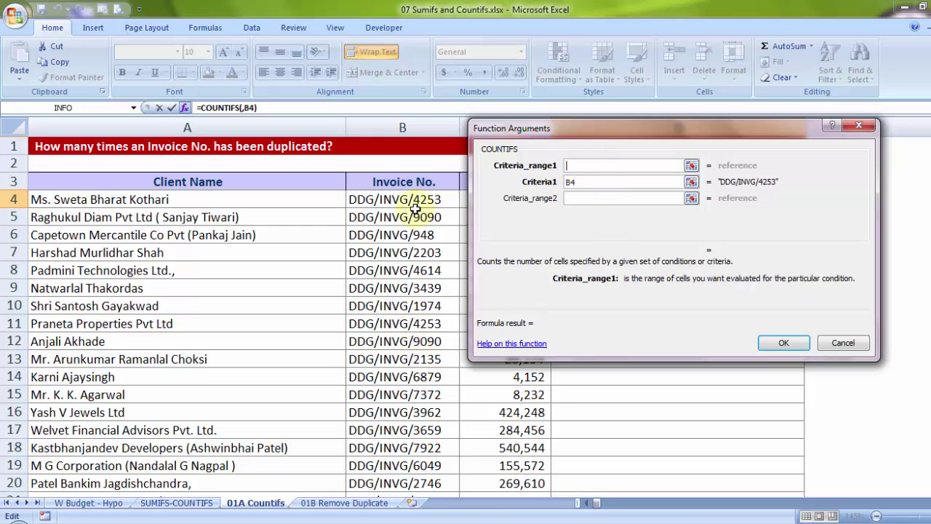
left_click(423, 182)
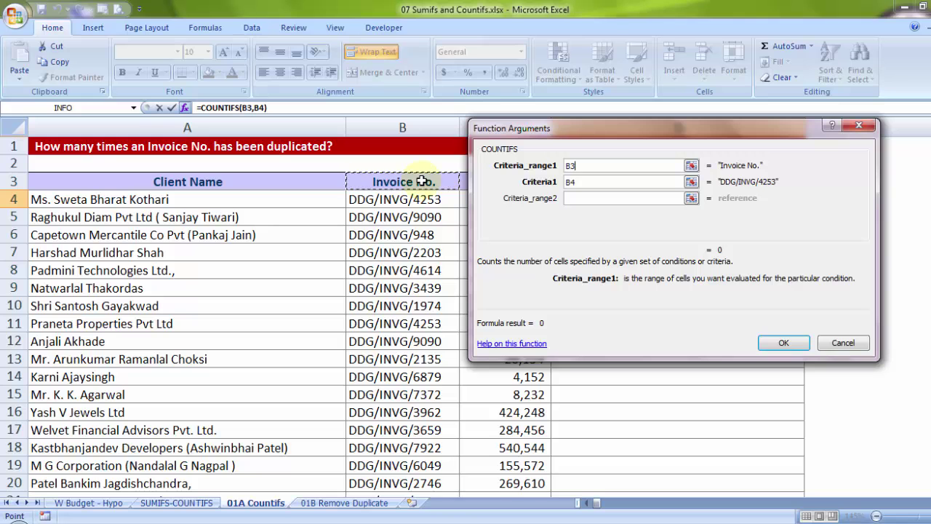
key("Down")
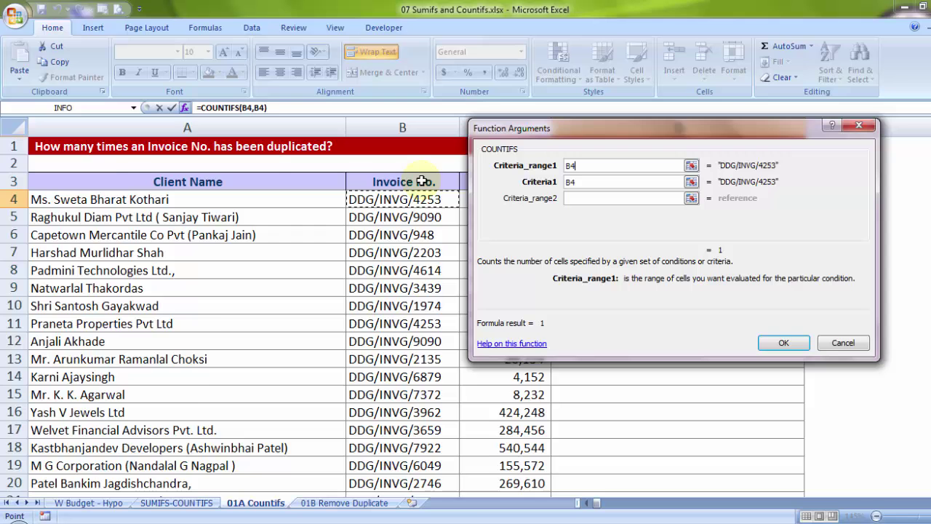
key("ctrl+shift+Down")
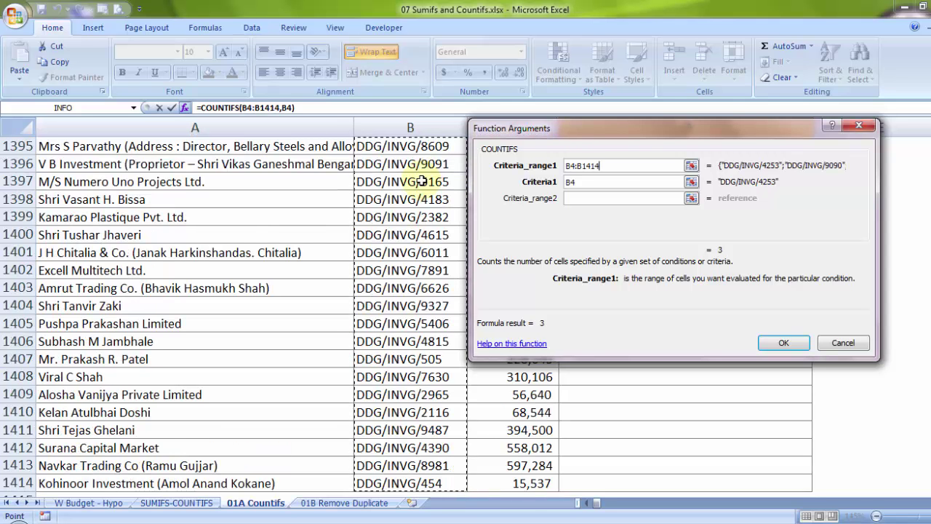
key("F4")
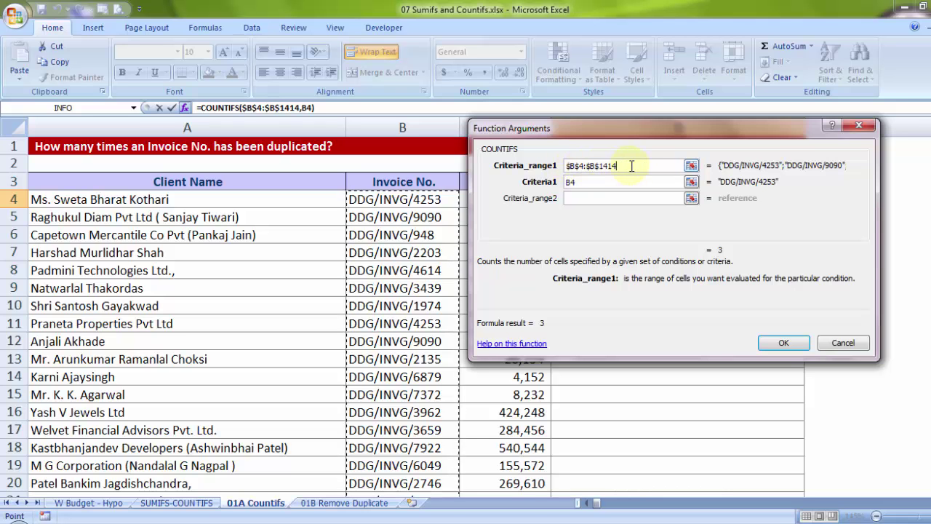
left_click(784, 343)
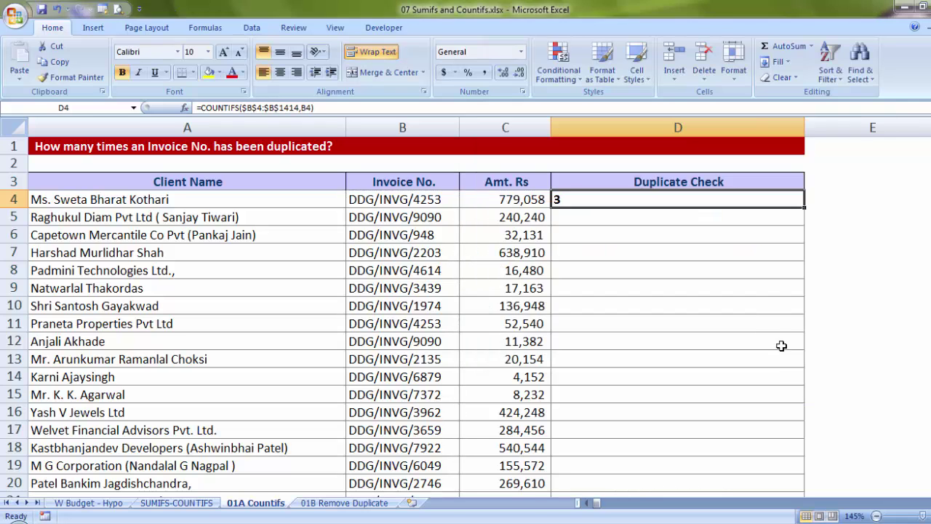
Test the duplicate count by copying the invoice number from B4 into B5, and undo the paste
left_click(435, 198)
right_click(435, 198)
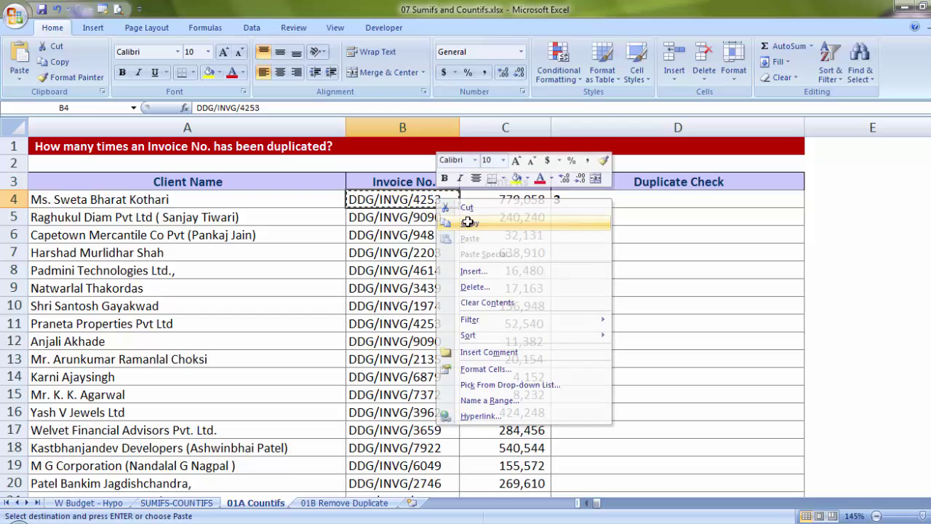
left_click(468, 220)
left_click(432, 217)
right_click(432, 217)
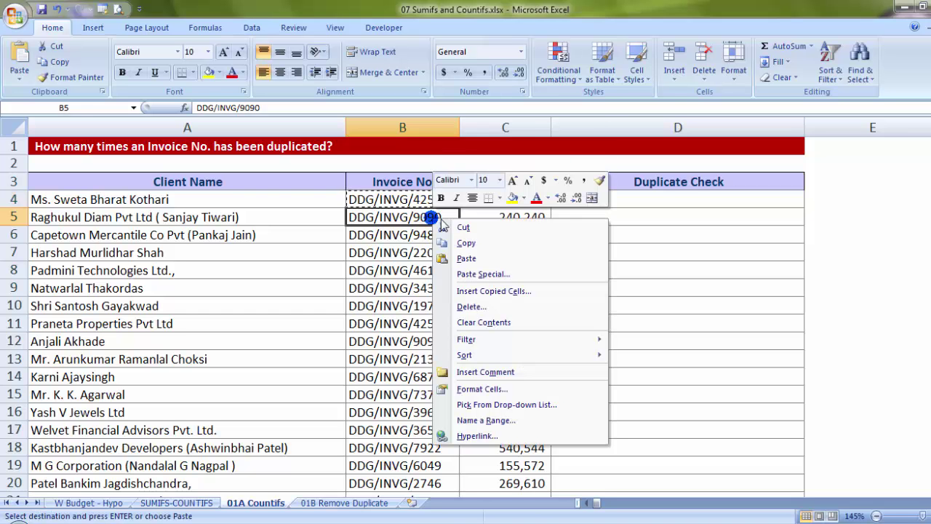
left_click(467, 260)
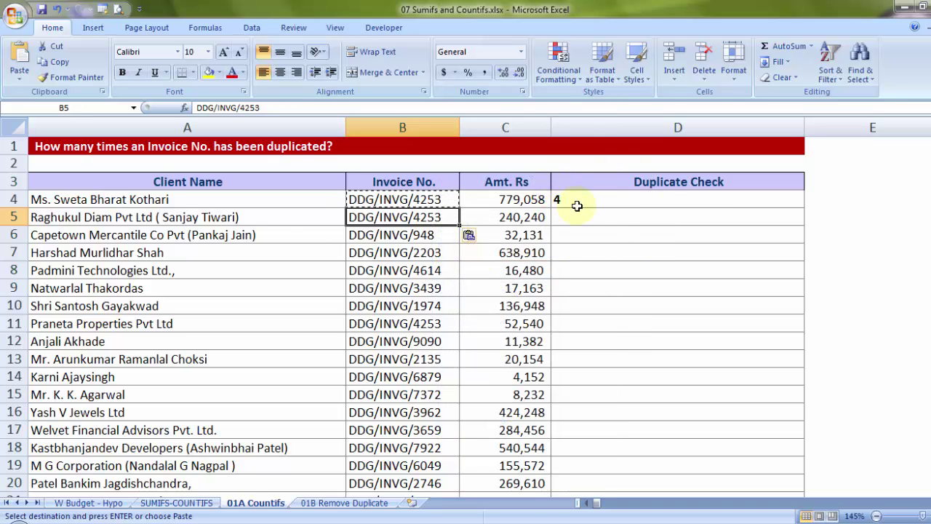
key("ctrl+z")
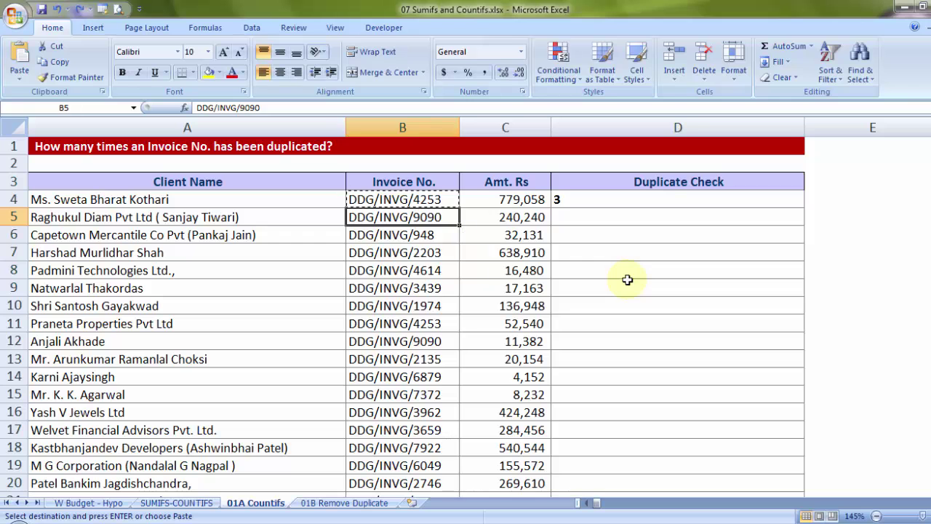
Fill the COUNTIFS formula from D4 down the Duplicate Check column to the last invoice row
left_click(579, 201)
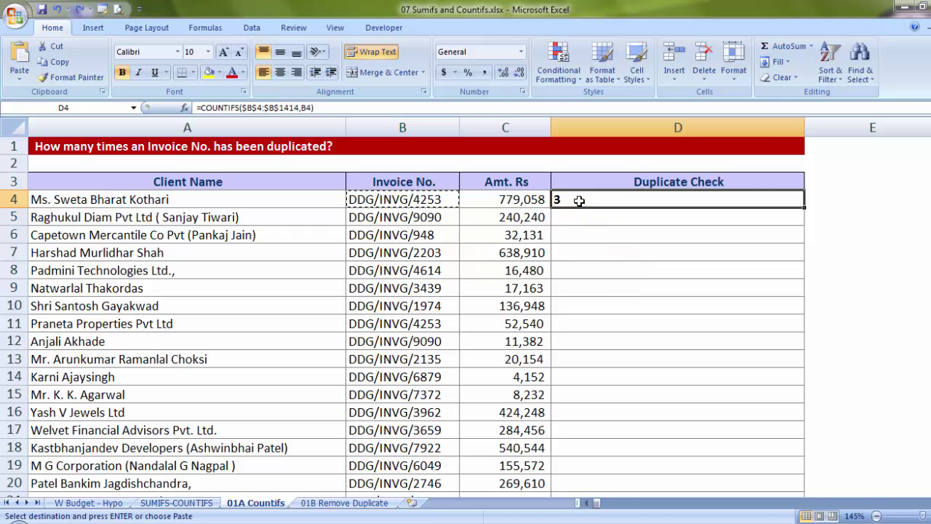
double_click(806, 207)
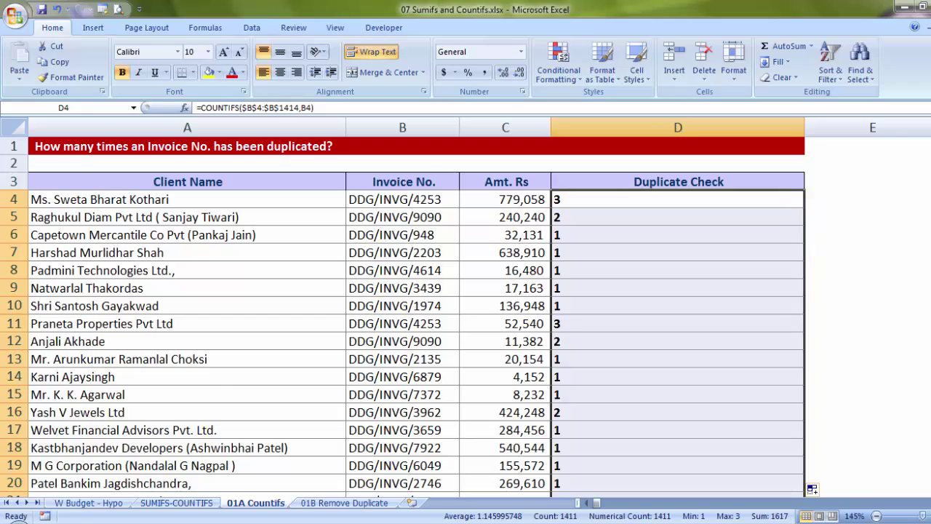
Sum D4:D1414 in cell D1415 below the Duplicate Check column, and clear the total again
scroll(811, 489, "down", 20)
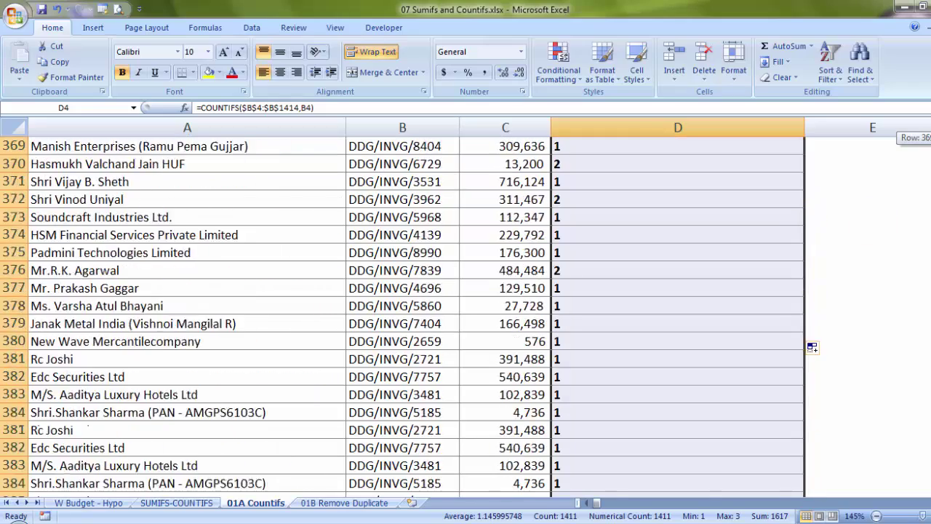
scroll(812, 347, "down", 20)
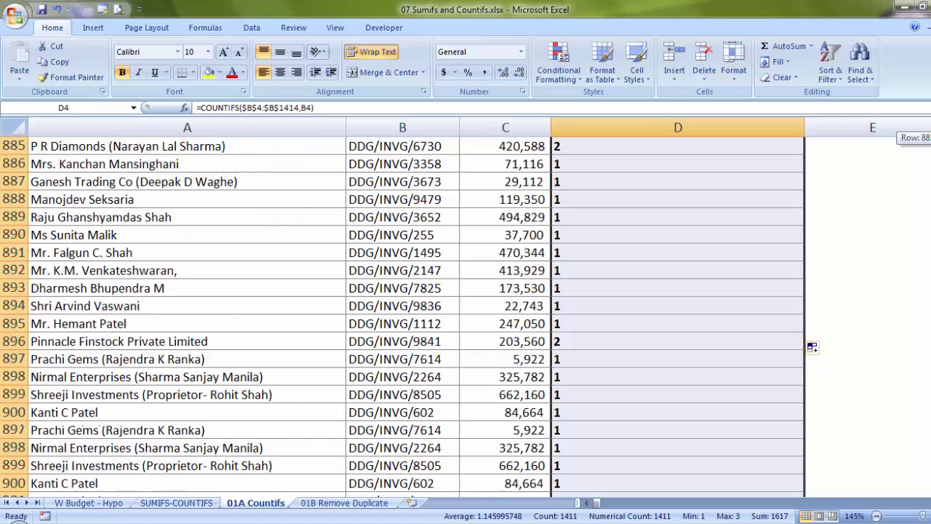
scroll(812, 348, "down", 20)
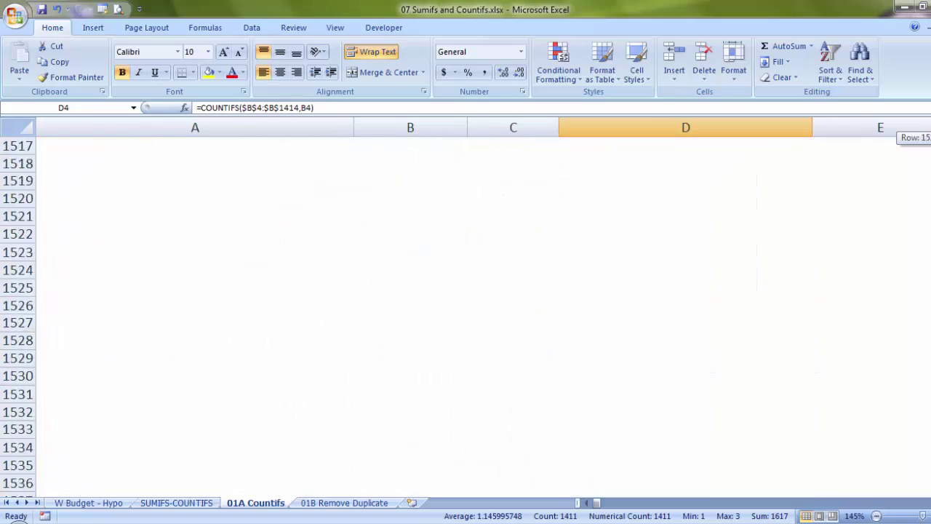
scroll(812, 347, "up", 20)
scroll(812, 347, "down", 9)
scroll(812, 347, "up", 7)
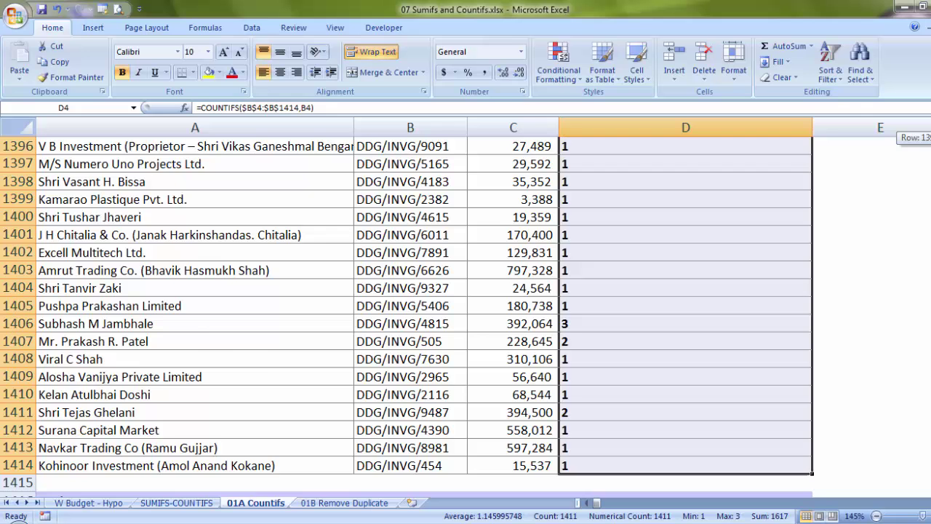
scroll(796, 364, "down", 4)
left_click(615, 269)
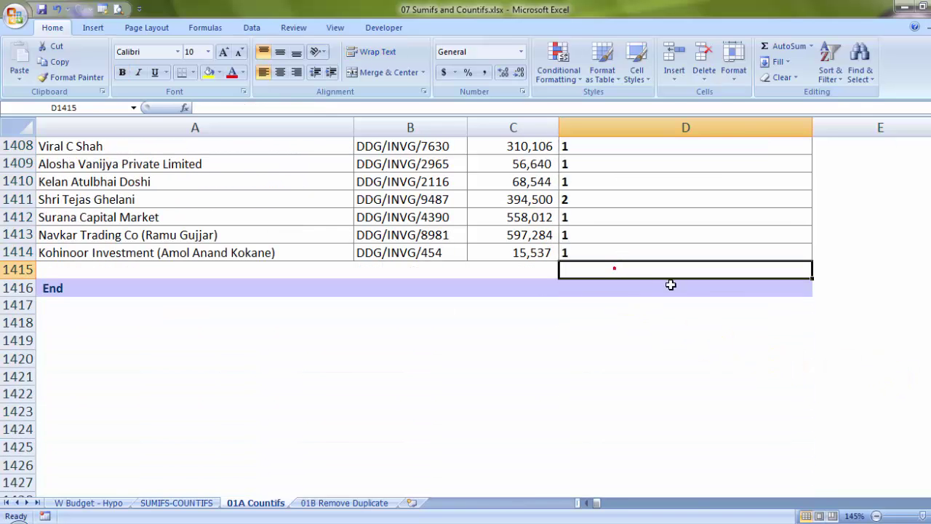
key("alt+equal")
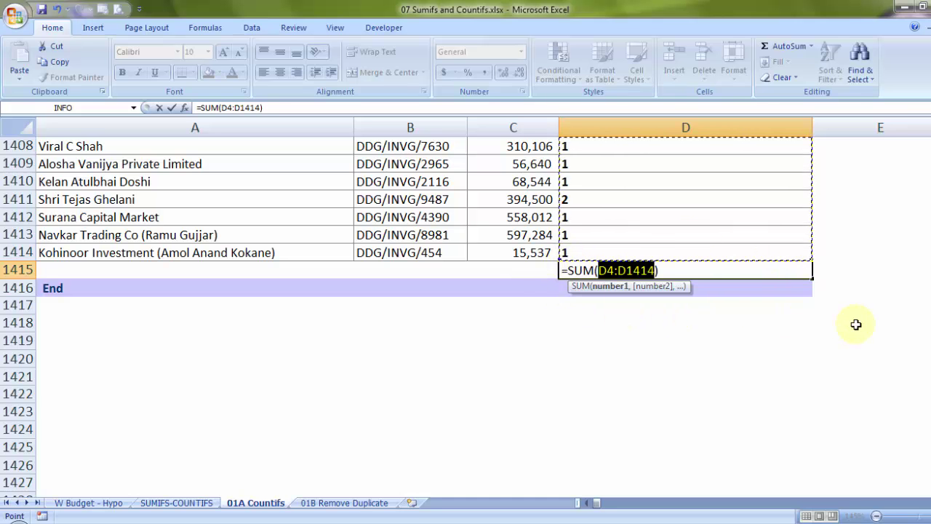
key("Return")
left_click(565, 266)
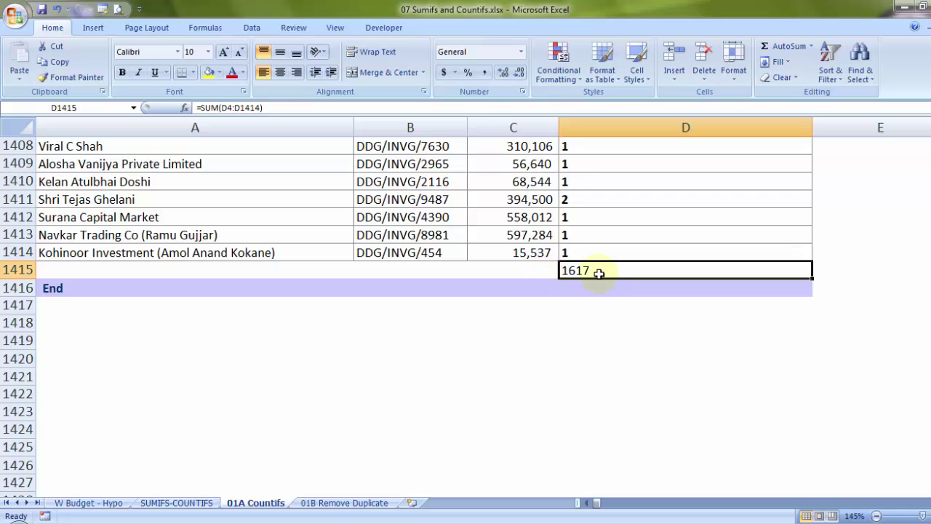
key("Delete")
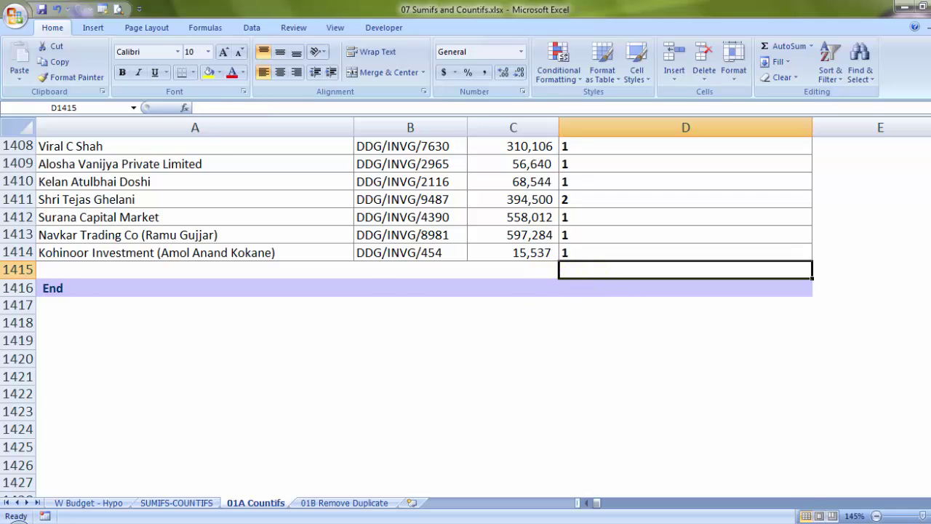
Inspect the COUNTIFS formulas in D4 and D5 to compare their criteria cells, leaving both formulas as they are
left_click_drag(926, 466, 926, 138)
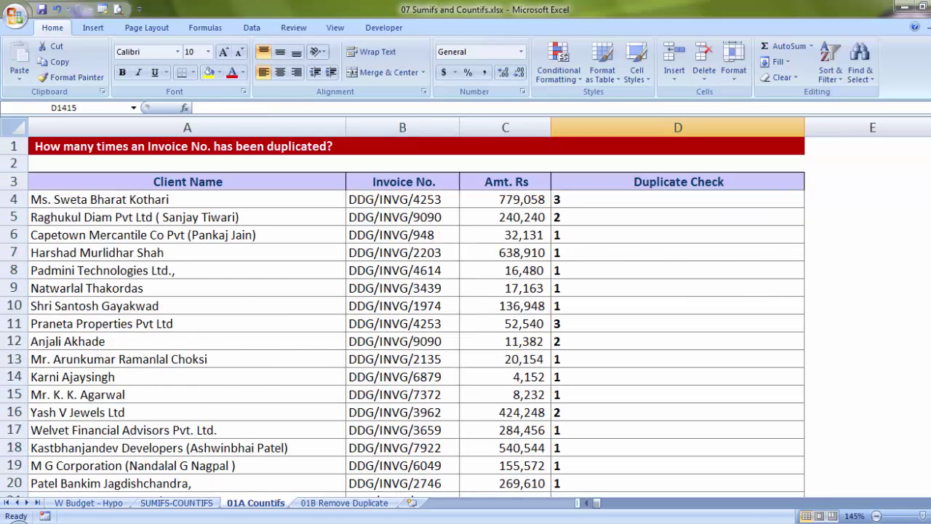
left_click(556, 204)
double_click(557, 205)
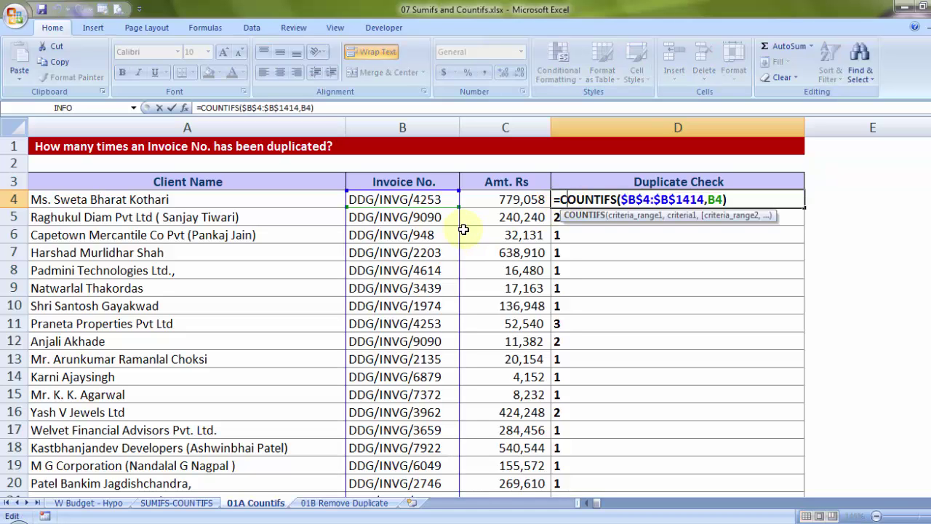
key("Escape")
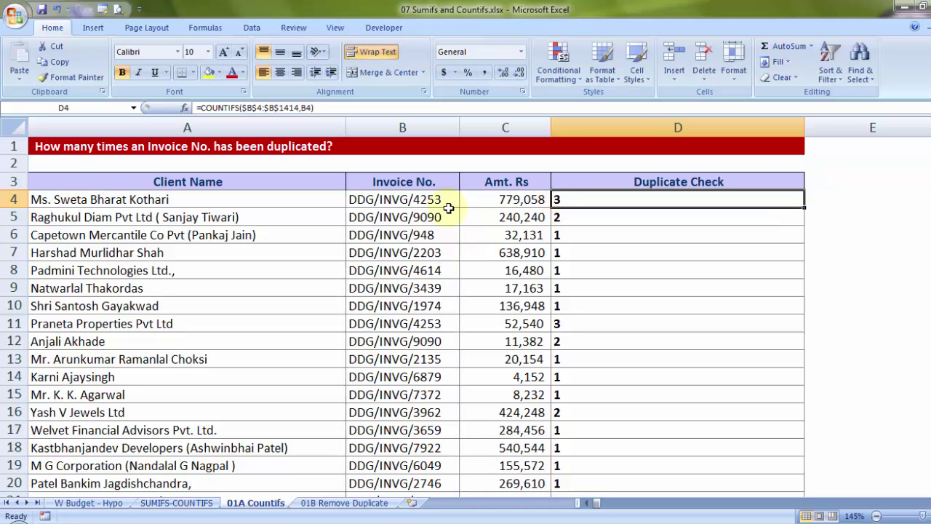
double_click(578, 217)
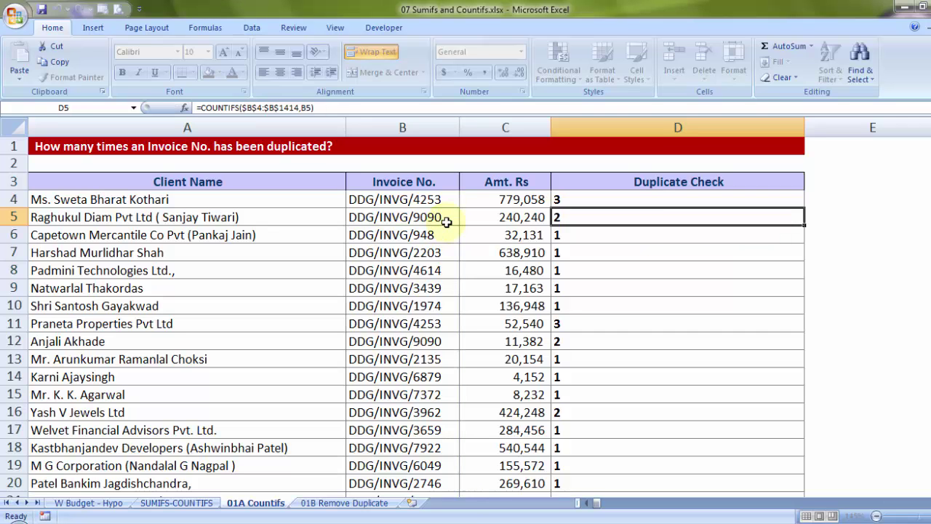
key("Escape")
Select the whole invoice table and set its first sort level to Duplicate Check, by values, Largest to Smallest
left_click(622, 290)
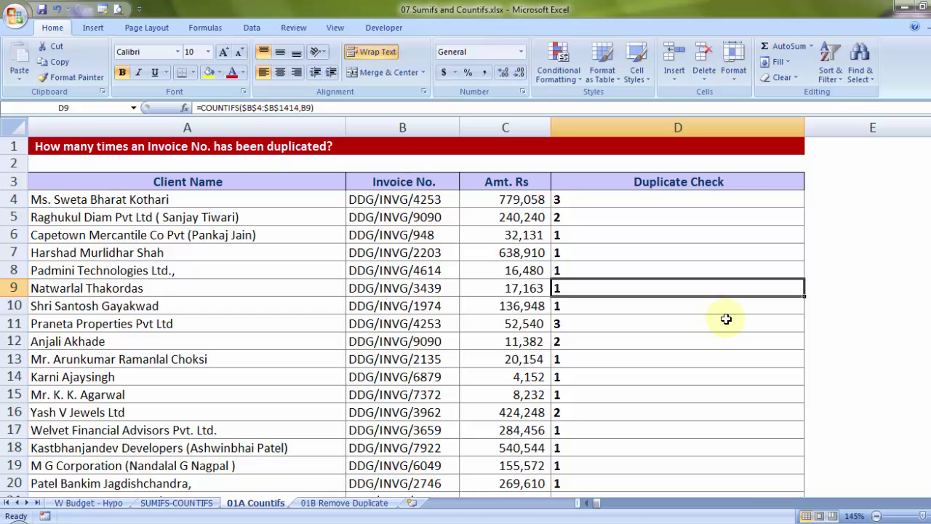
key("ctrl+a")
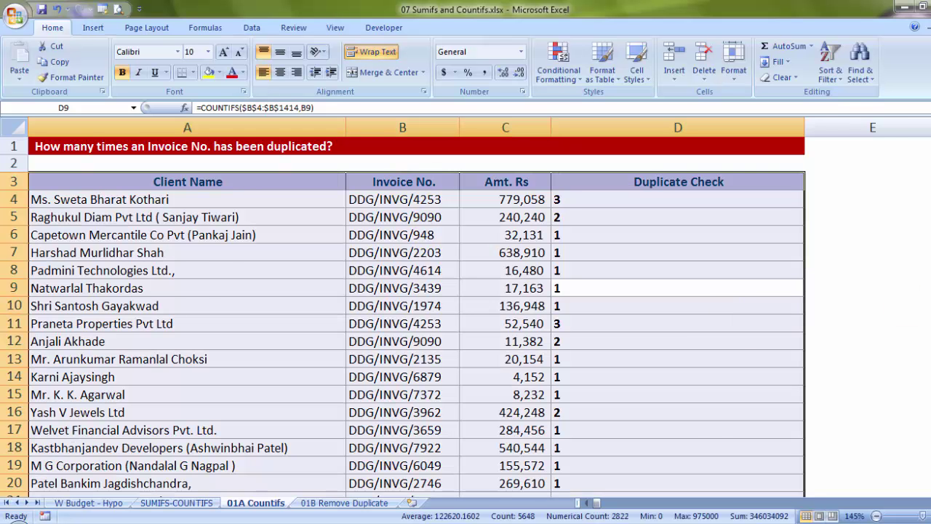
mouse_move(930, 142)
left_mouse_down()
mouse_move(930, 490)
mouse_move(930, 138)
left_mouse_up()
left_click(252, 27)
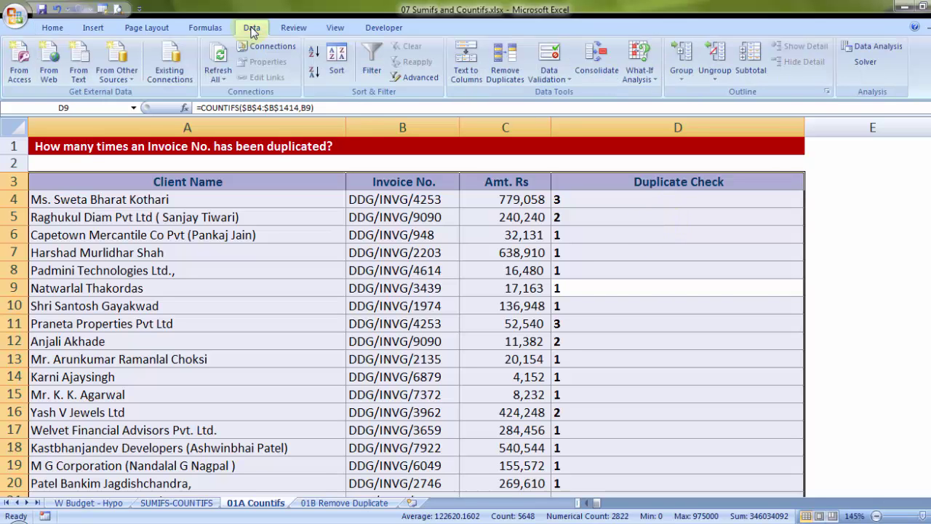
left_click(334, 64)
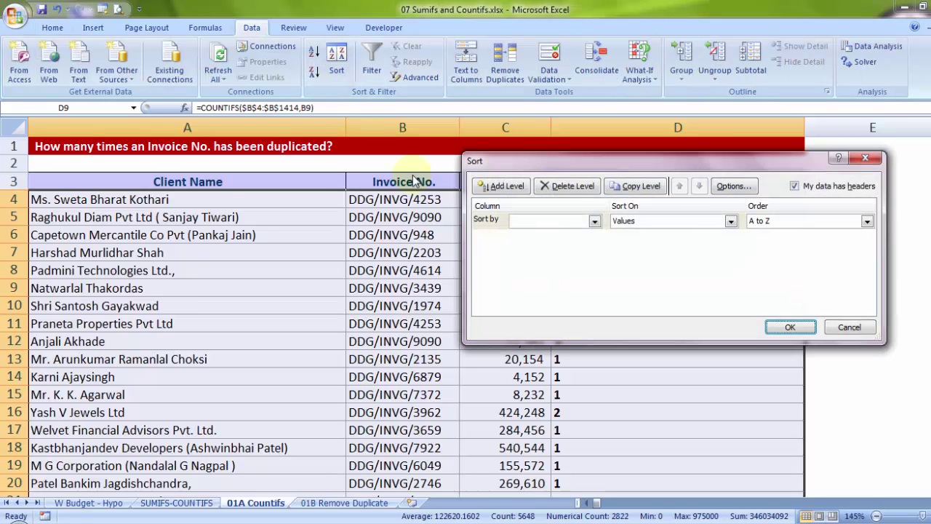
left_click(566, 229)
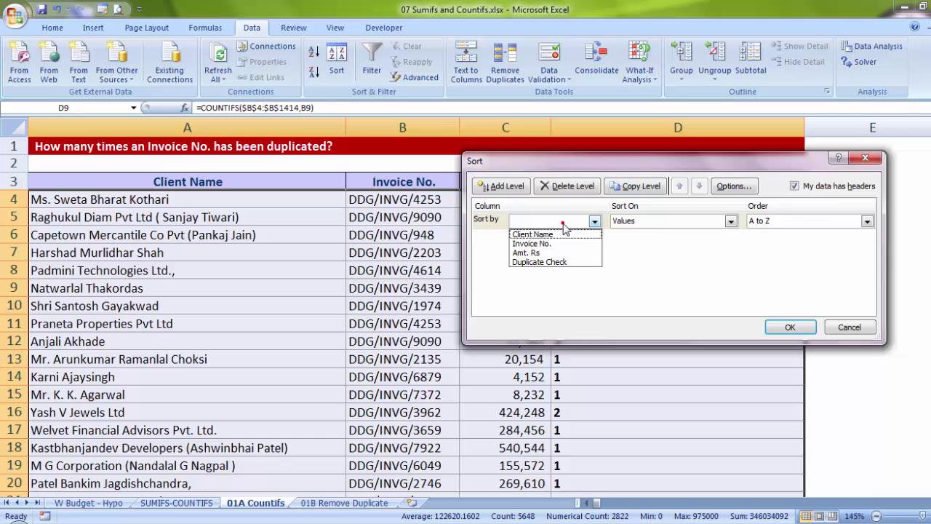
left_click(550, 262)
left_click_drag(591, 161, 483, 275)
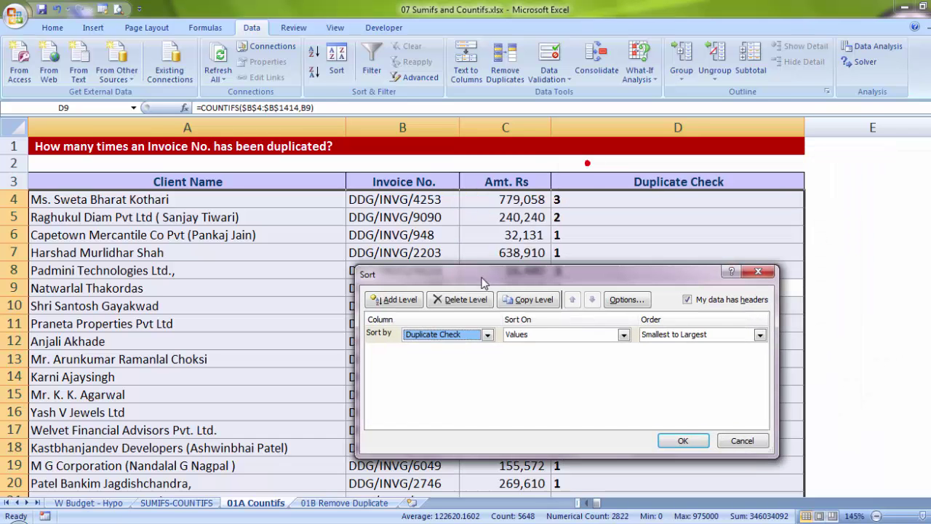
left_click(670, 334)
left_click(662, 356)
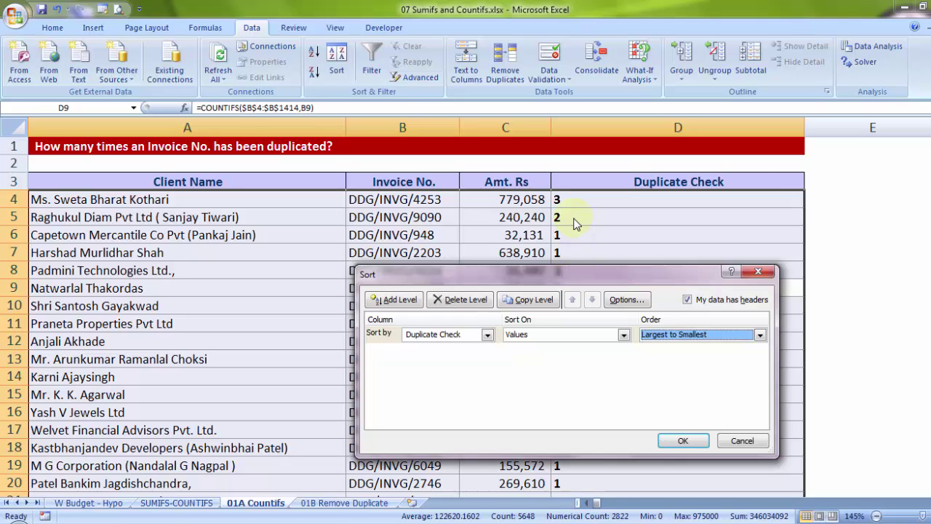
Add a second sort level on Invoice No., A to Z, and apply the sort
left_click(393, 299)
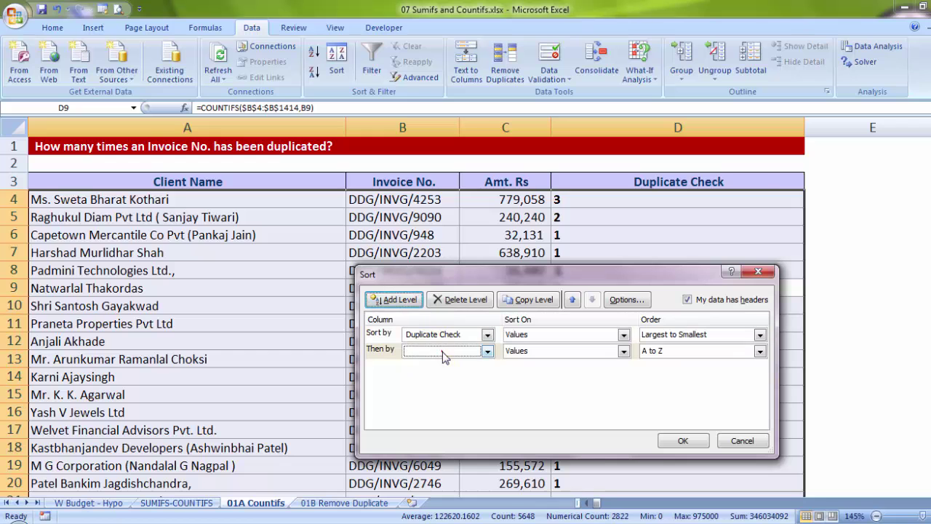
left_click(442, 351)
left_click(435, 373)
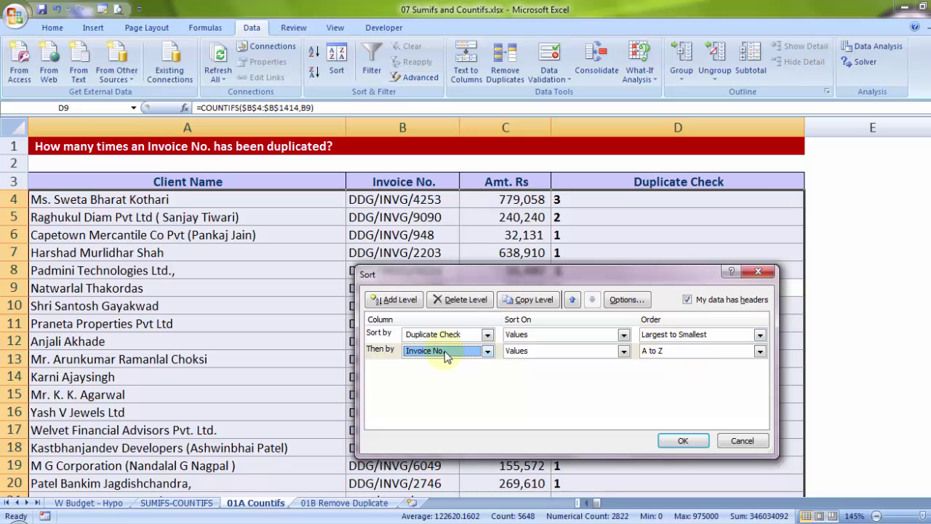
left_click(684, 442)
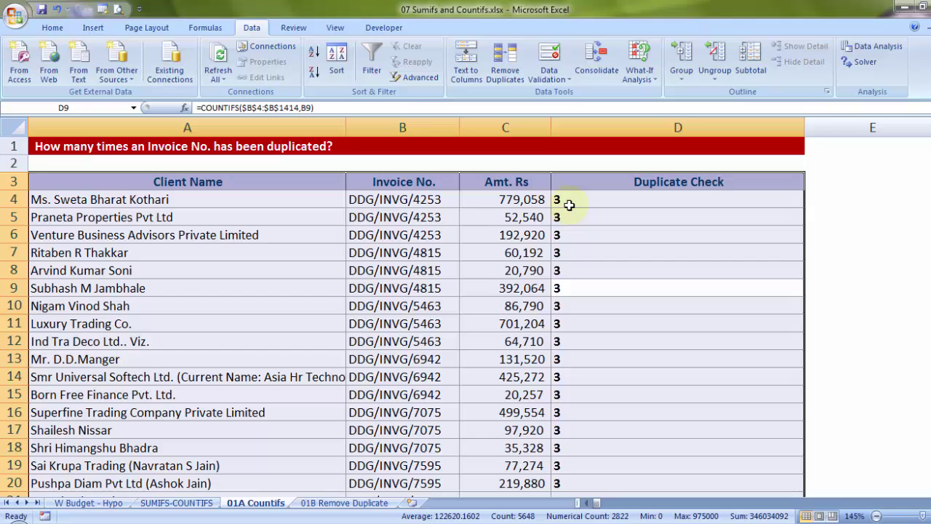
Examine the sorted Duplicate Check counts against their grouped invoice numbers, and inspect the COUNTIFS formula in D4
left_click_drag(569, 200, 572, 377)
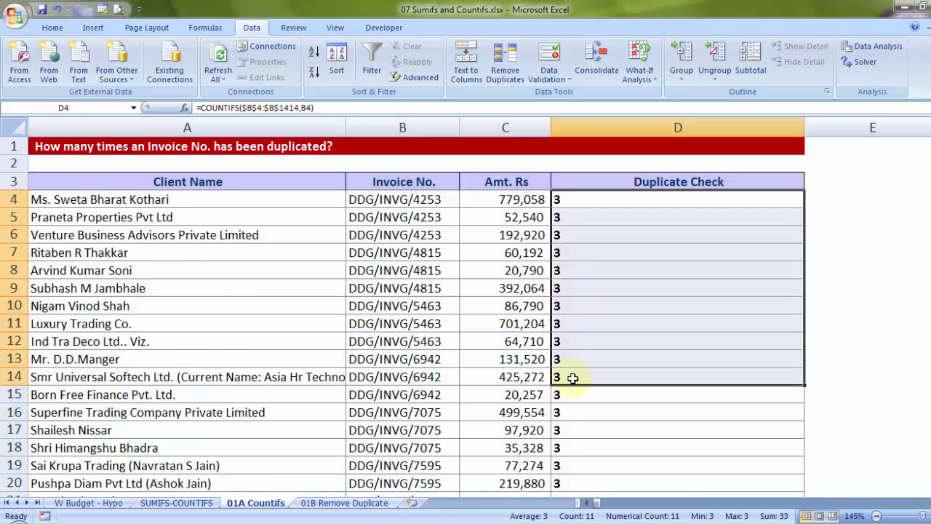
scroll(574, 379, "down", 4)
scroll(574, 378, "down", 4)
scroll(574, 379, "up", 4)
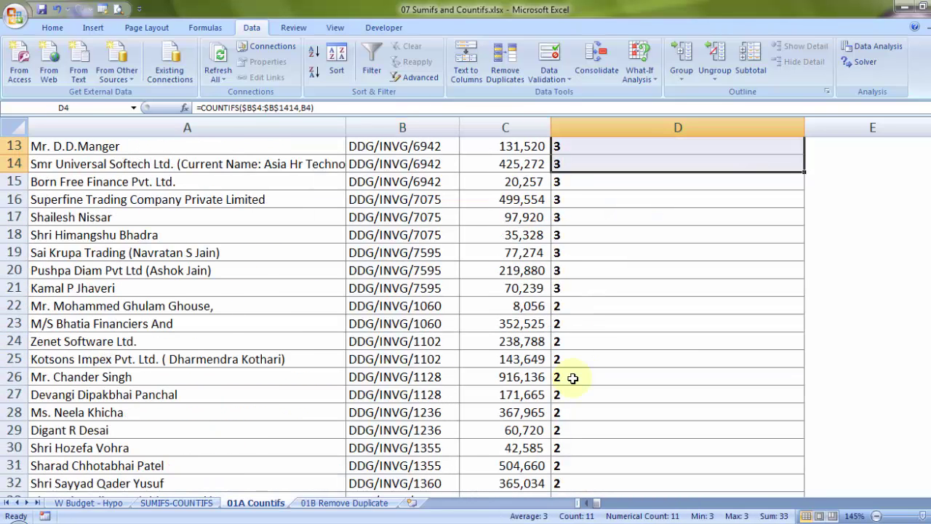
left_click_drag(577, 309, 576, 433)
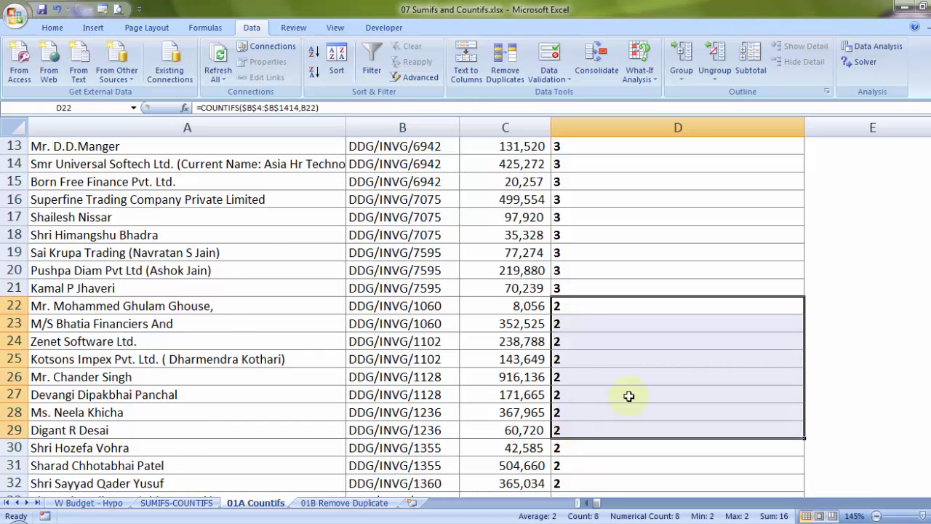
scroll(629, 396, "up", 4)
left_click_drag(562, 201, 574, 442)
left_click_drag(426, 201, 430, 447)
left_click(436, 313)
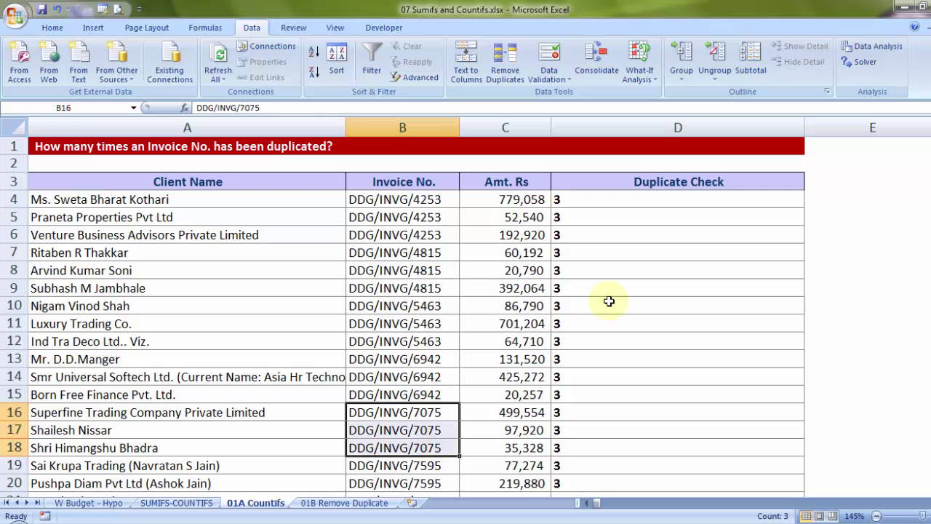
double_click(606, 204)
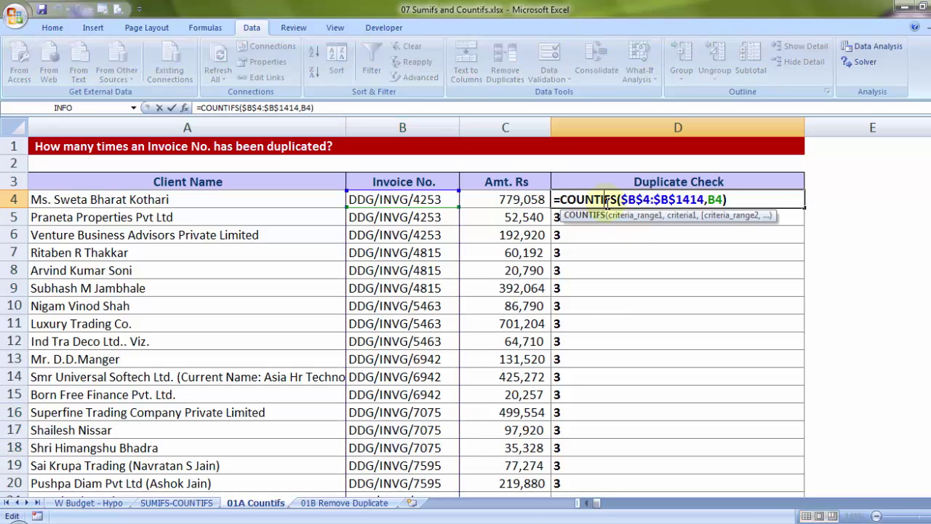
key("Escape")
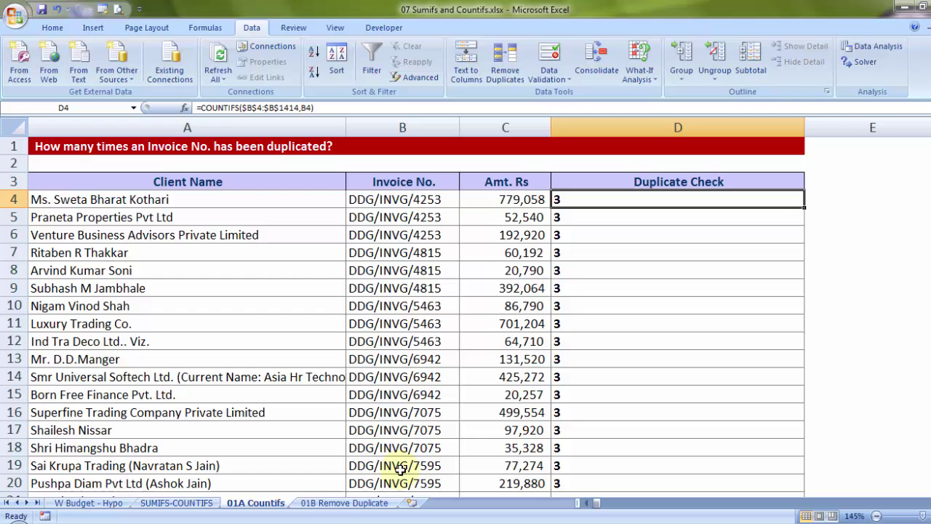
Open the 01B Remove Duplicate sheet and narrow the Client Name column to fit its entries
left_click(343, 503)
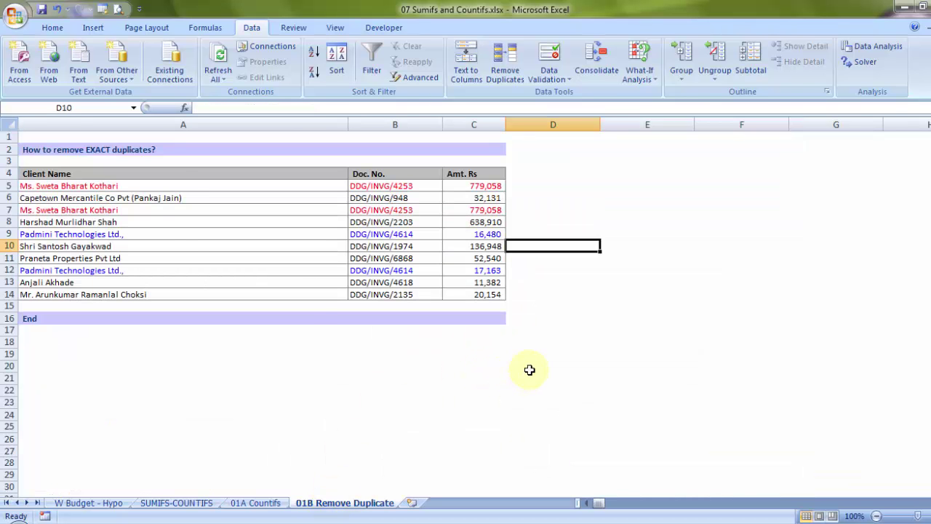
scroll(530, 371, "up", 1)
scroll(592, 503, "up", 2)
scroll(538, 425, "up", 2)
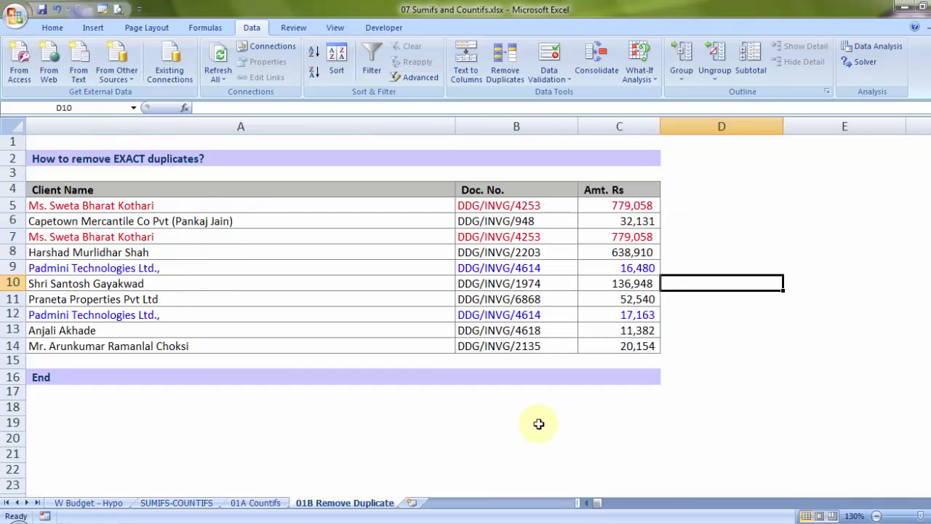
left_click_drag(455, 126, 261, 156)
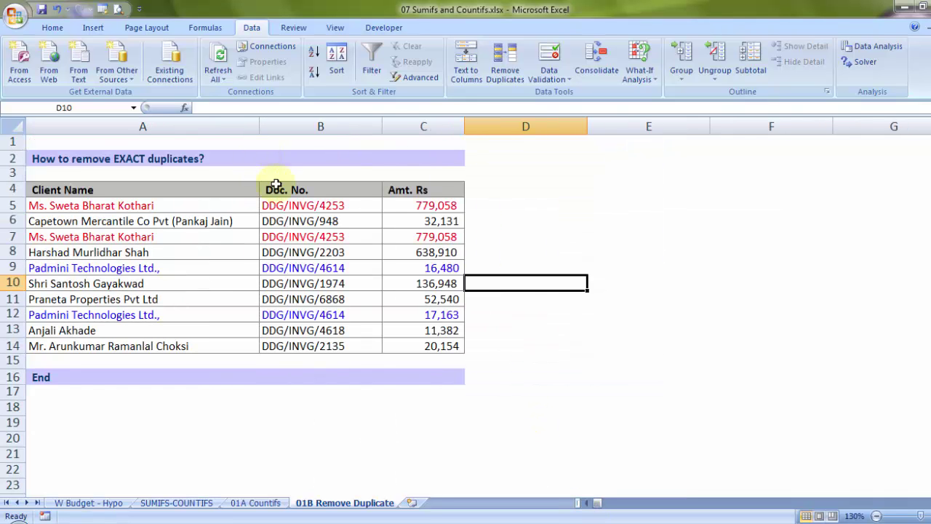
left_click(533, 304)
left_click(601, 315)
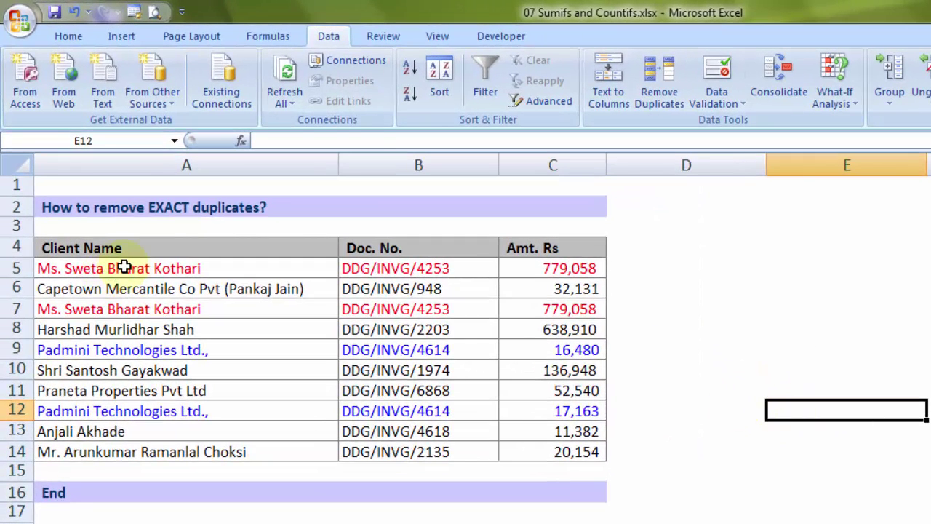
Compare the red rows 5 and 7 and the blue rows 9 and 12 by client name, document number and amount
left_click(110, 243)
left_click_drag(122, 268, 208, 304)
left_click_drag(218, 268, 529, 258)
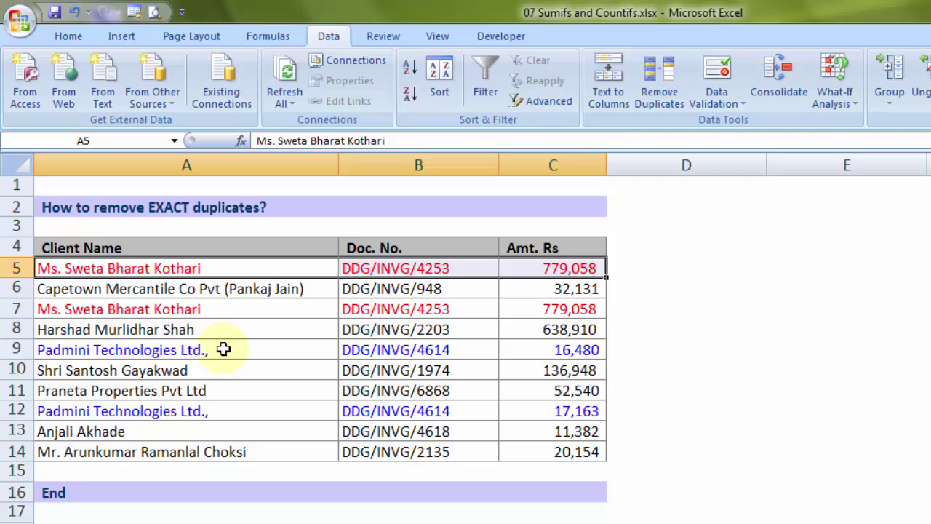
left_click_drag(220, 350, 422, 411)
left_click(572, 349)
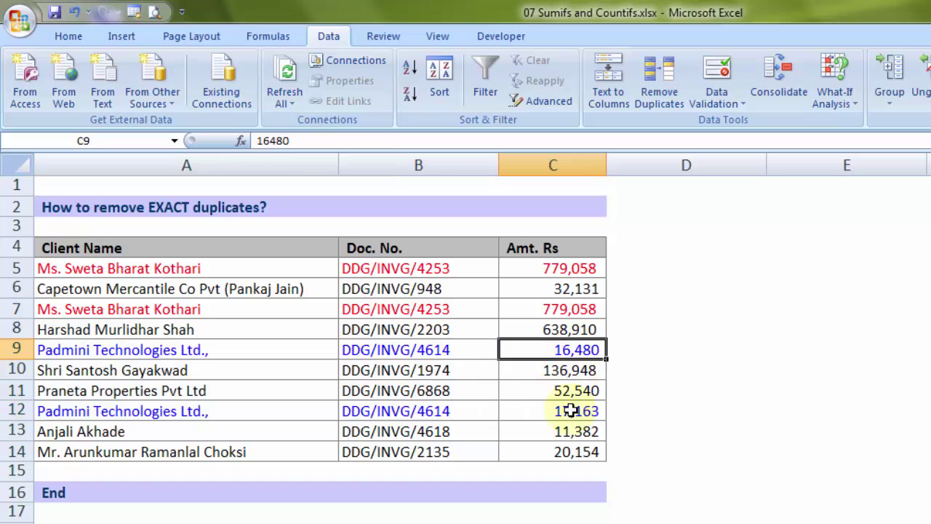
left_click(571, 411)
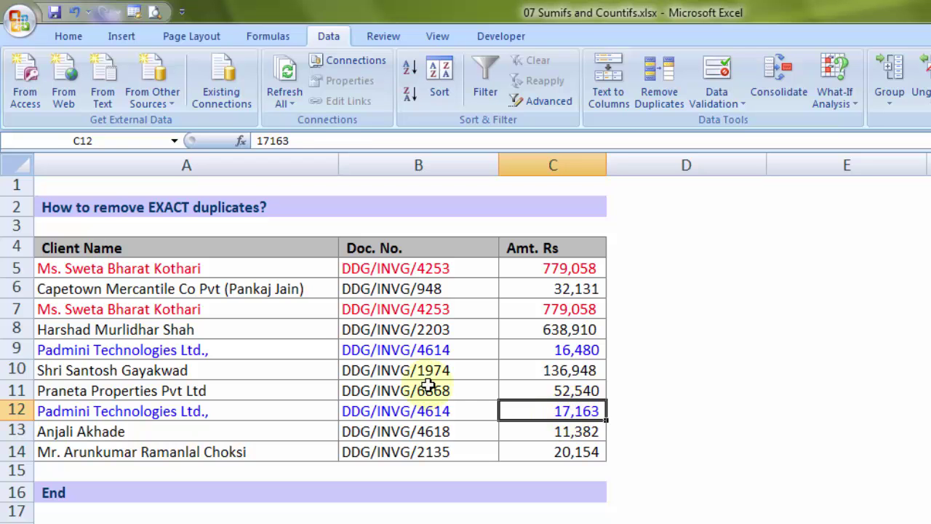
Remove exact duplicate rows from the client table, matching on Client Name, Doc. No. and Amt. Rs
left_click(411, 352)
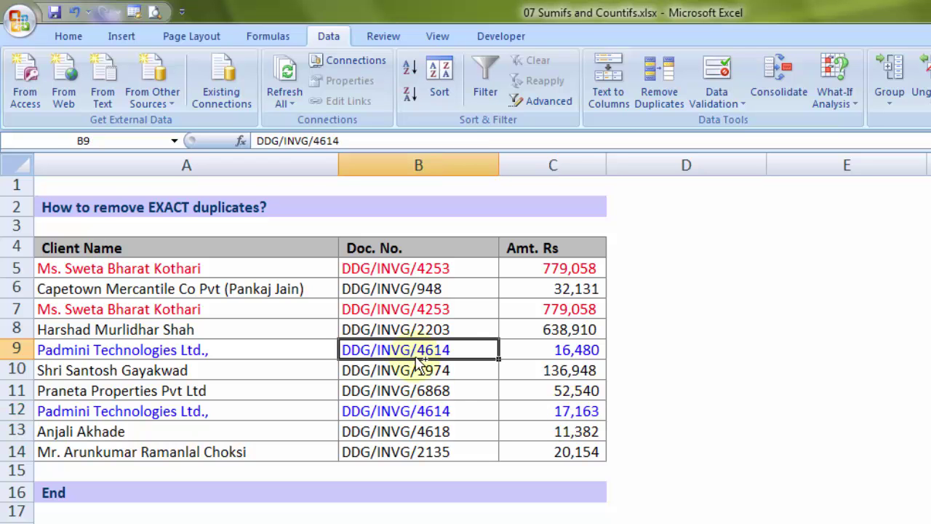
key("ctrl+a")
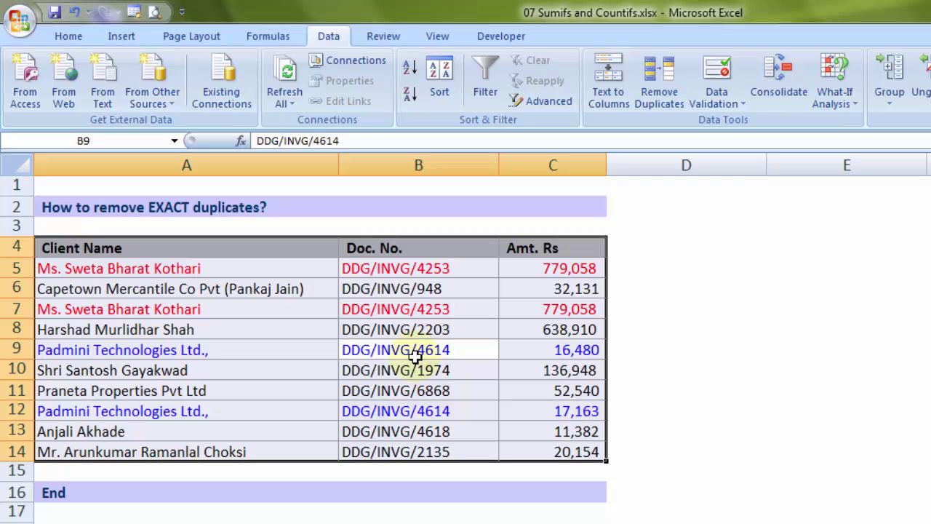
left_click(667, 91)
left_click_drag(705, 355, 840, 102)
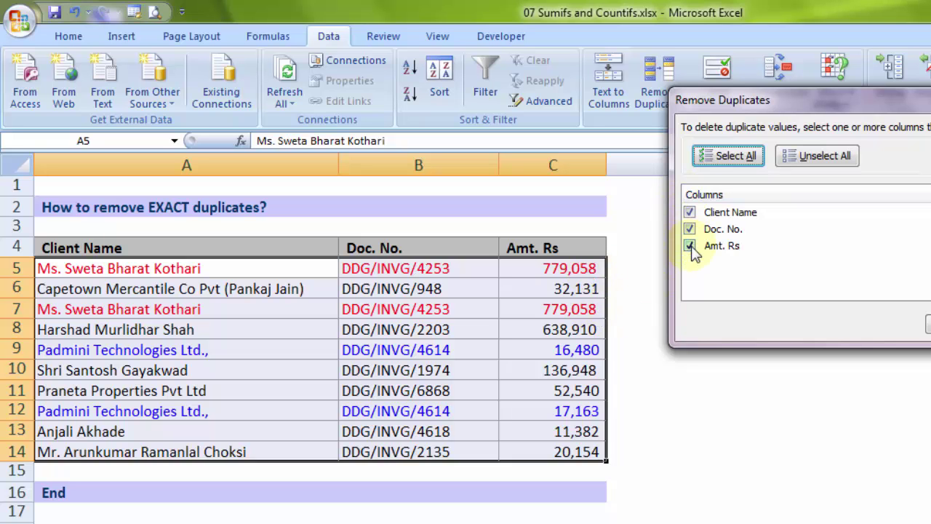
left_click(929, 325)
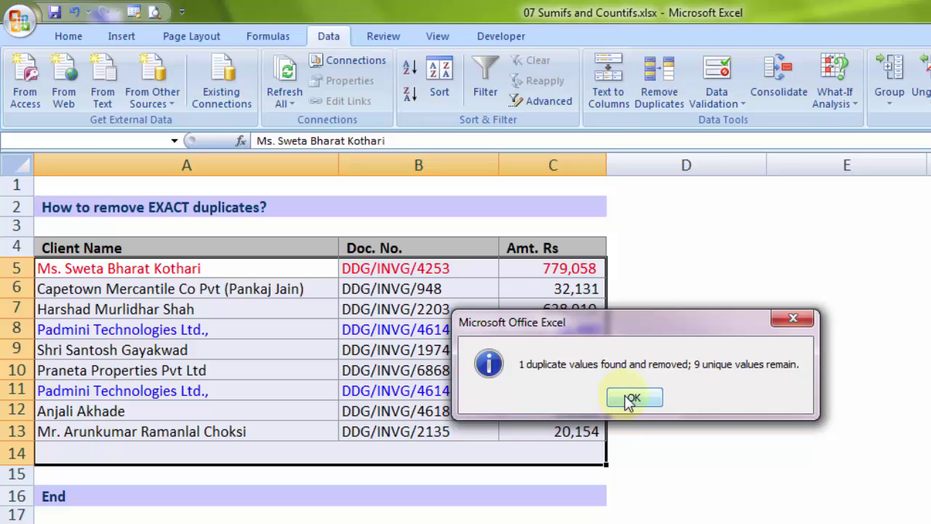
left_click(632, 399)
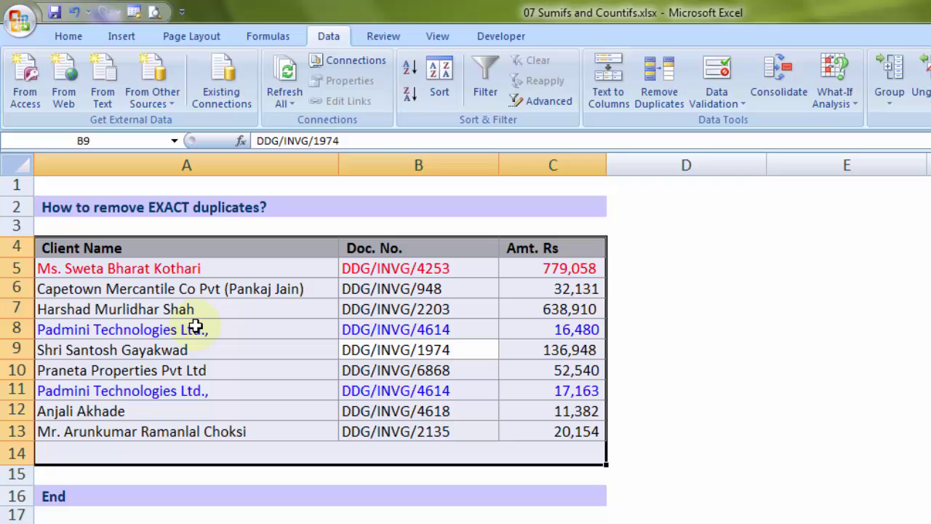
Review the remaining red row 5 and compare the blue rows 8 and 11 by document number and amount
left_click_drag(151, 270, 553, 270)
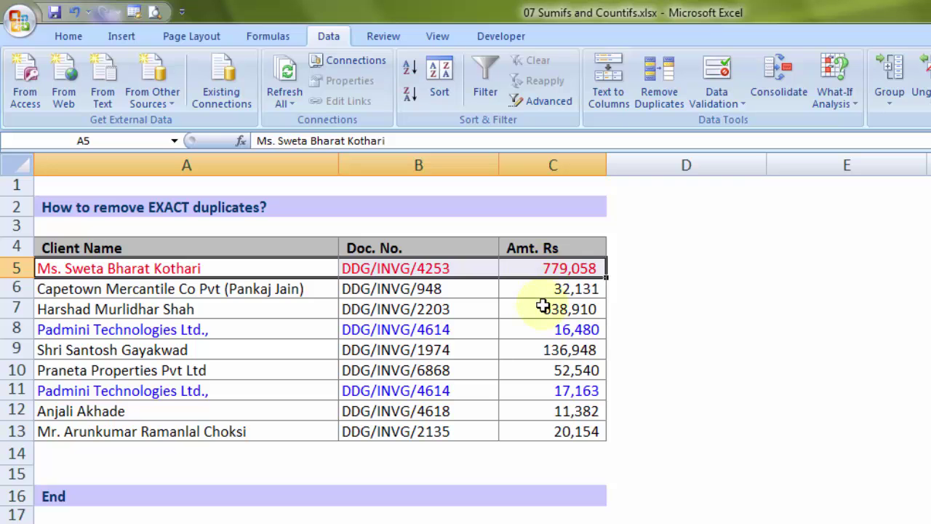
left_click_drag(215, 324, 582, 331)
left_click(275, 390)
left_click_drag(275, 390, 566, 387)
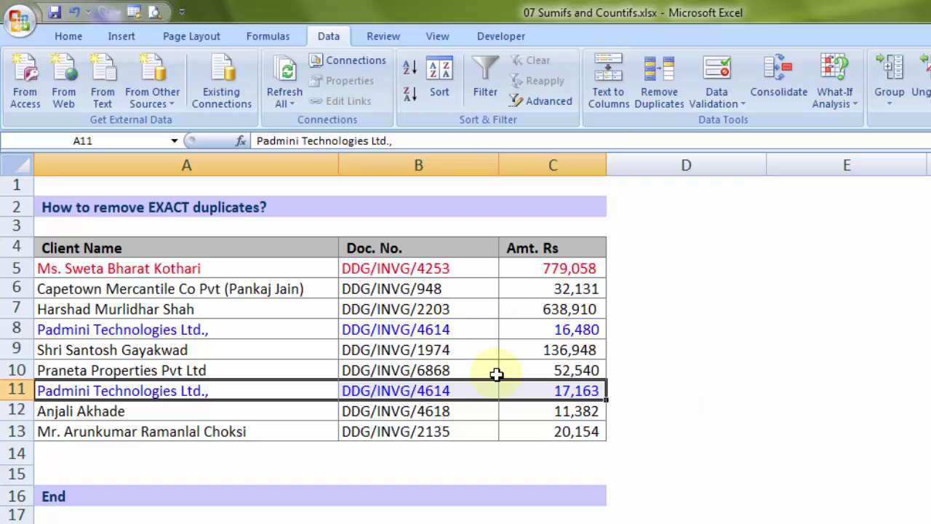
Remove duplicates from the client table again, matching only on Client Name and Doc. No. and ignoring Amt. Rs
key("ctrl+a")
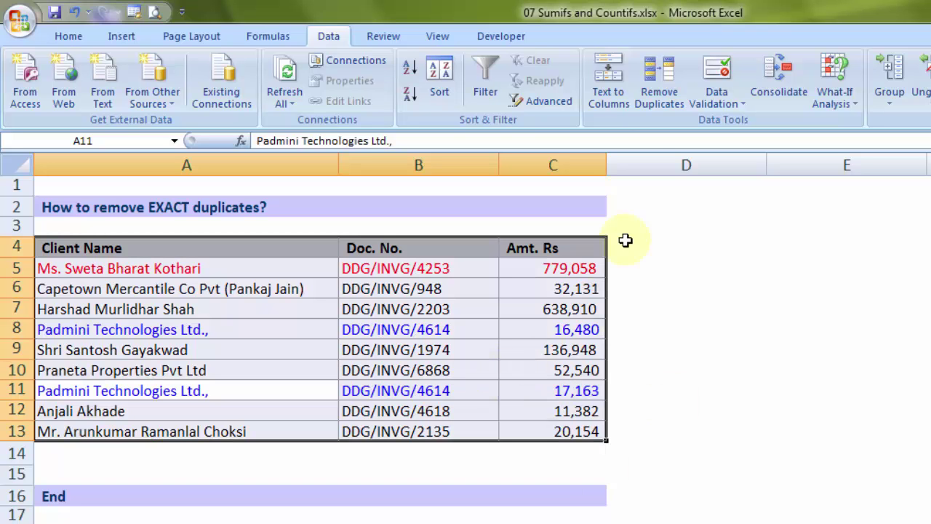
left_click(660, 105)
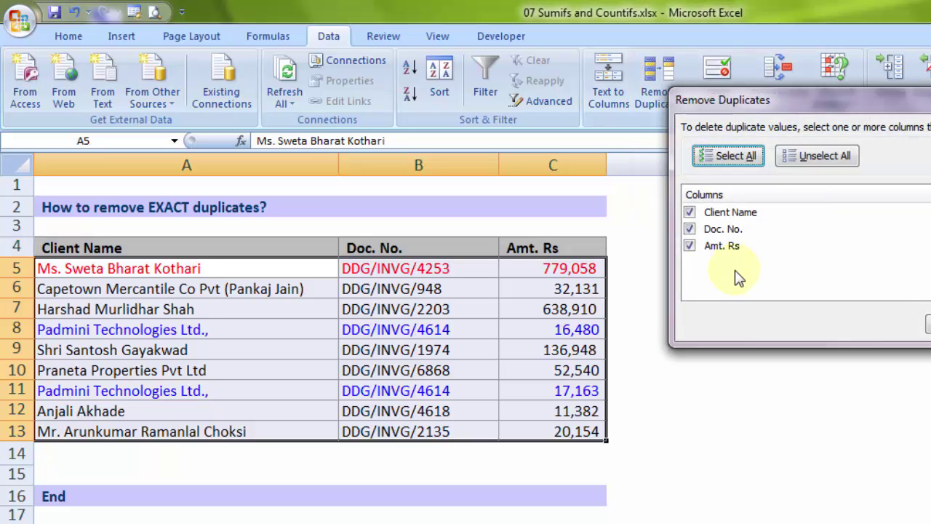
left_click(691, 248)
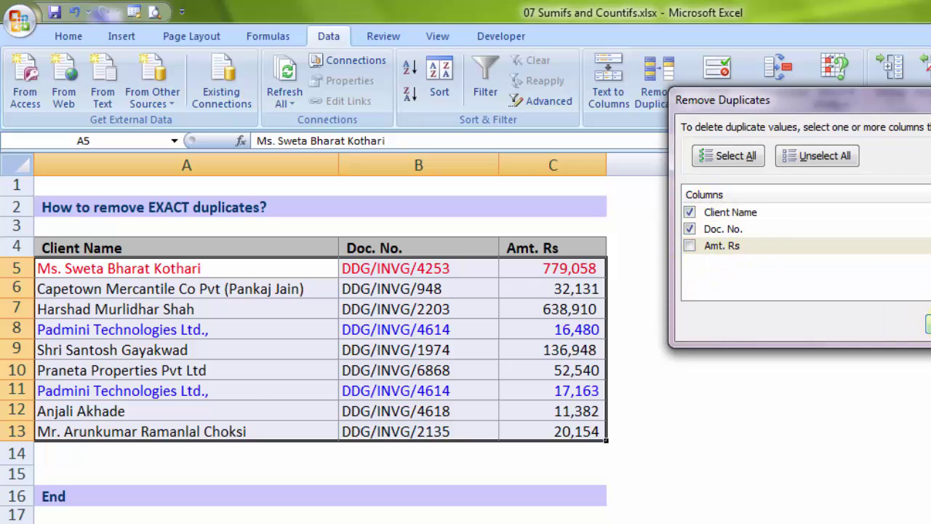
left_click(929, 324)
left_click(651, 405)
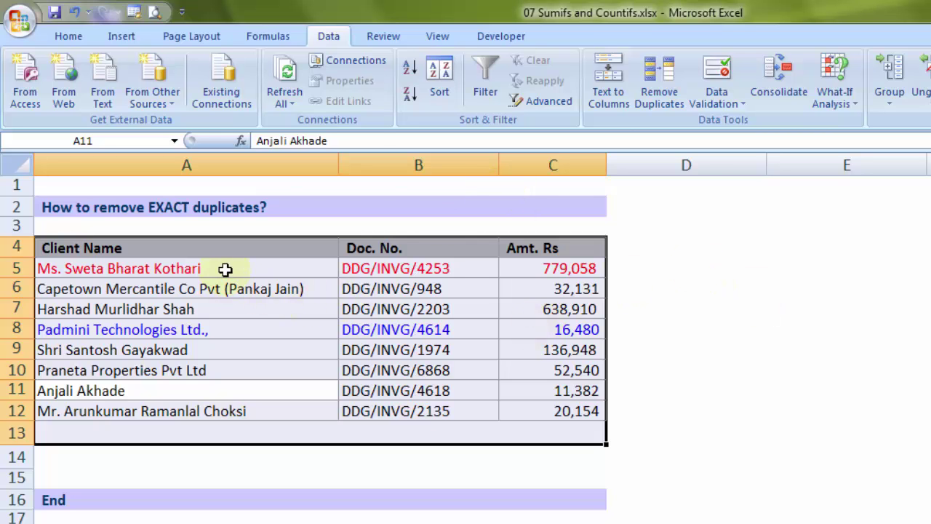
Copy the client names in A5:A12 and paste them into column E starting at E4
left_click_drag(211, 266, 190, 411)
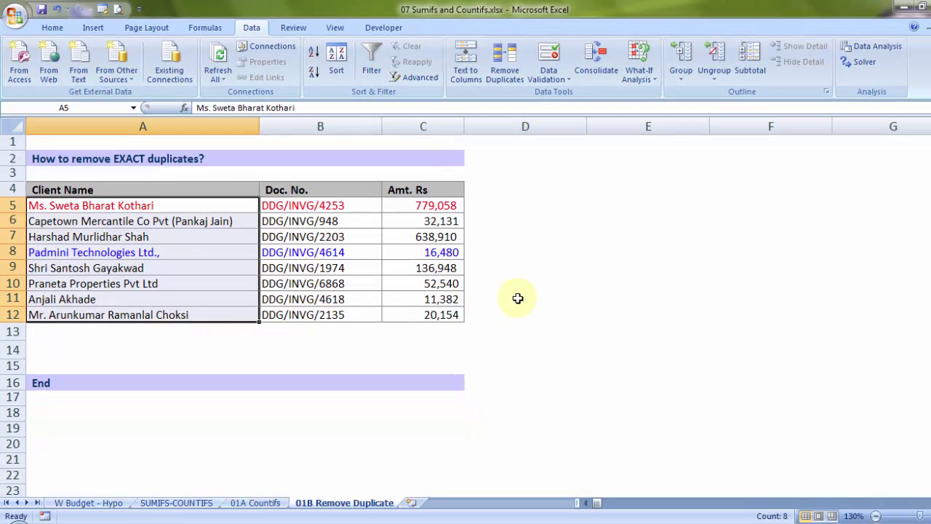
key("ctrl+c")
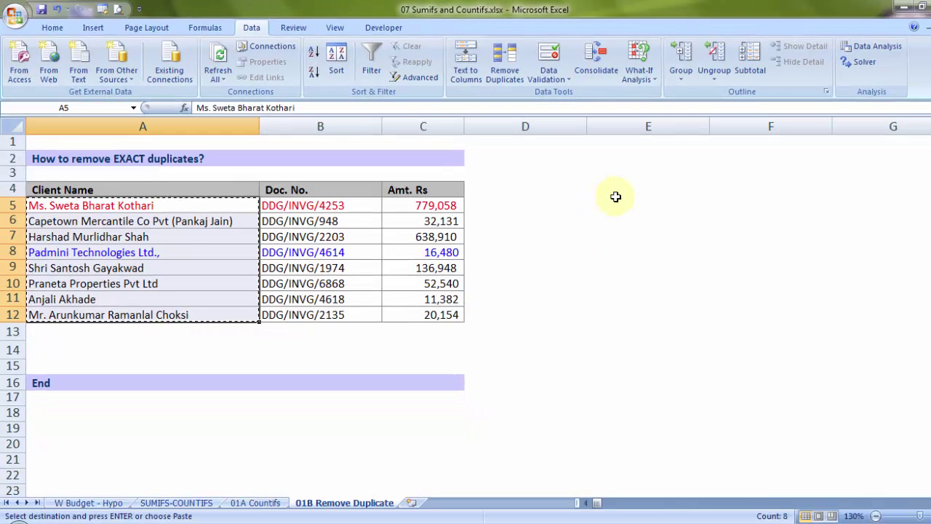
left_click(767, 243)
key("ctrl+v")
left_click(645, 237)
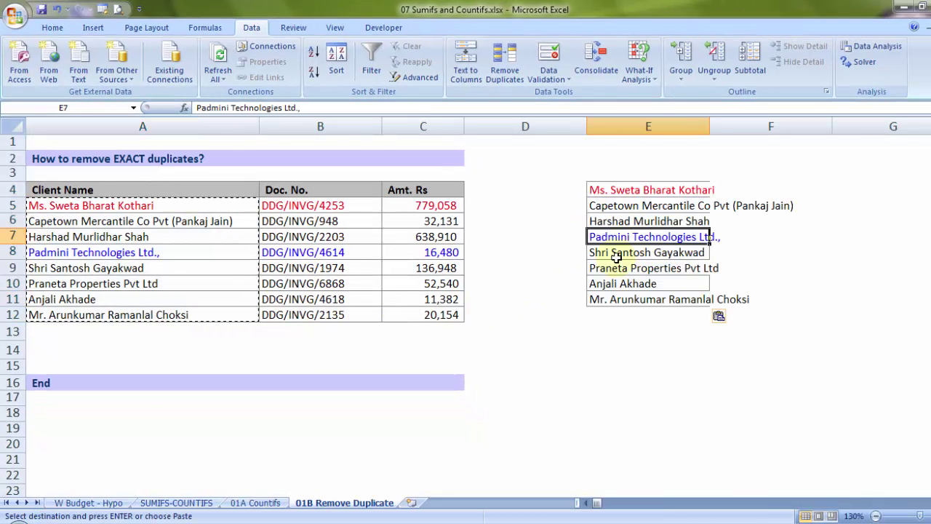
Duplicate the three names in E8:E10 by pasting a copy of them below the list at E12
left_click_drag(618, 253, 617, 279)
key("ctrl+c")
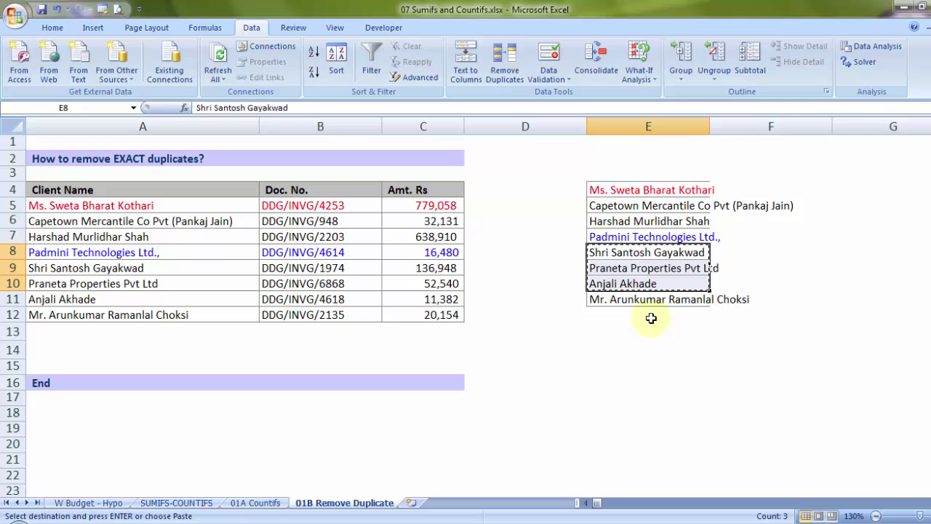
left_click(653, 315)
key("ctrl+v")
Paste a copy of the E5 entry into E15 and auto-fit the width of column E
left_click(638, 212)
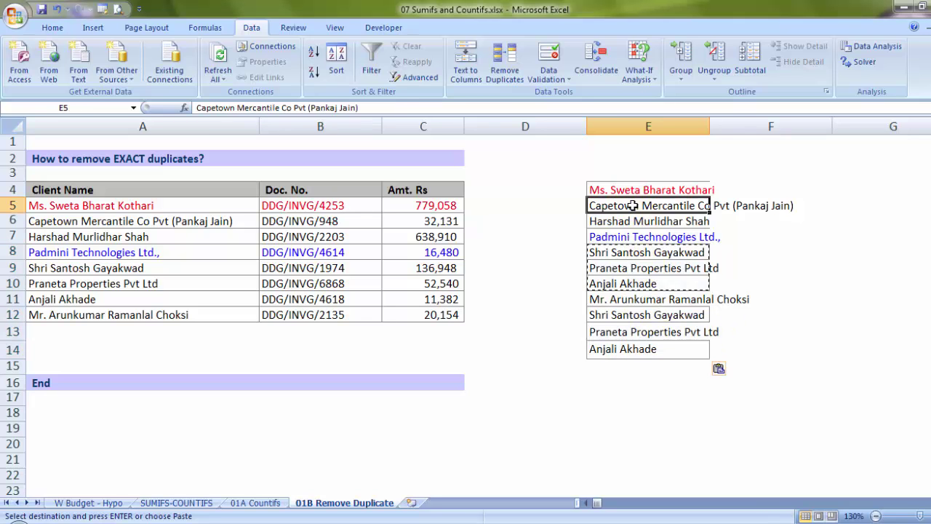
key("ctrl+c")
left_click(619, 368)
key("ctrl+v")
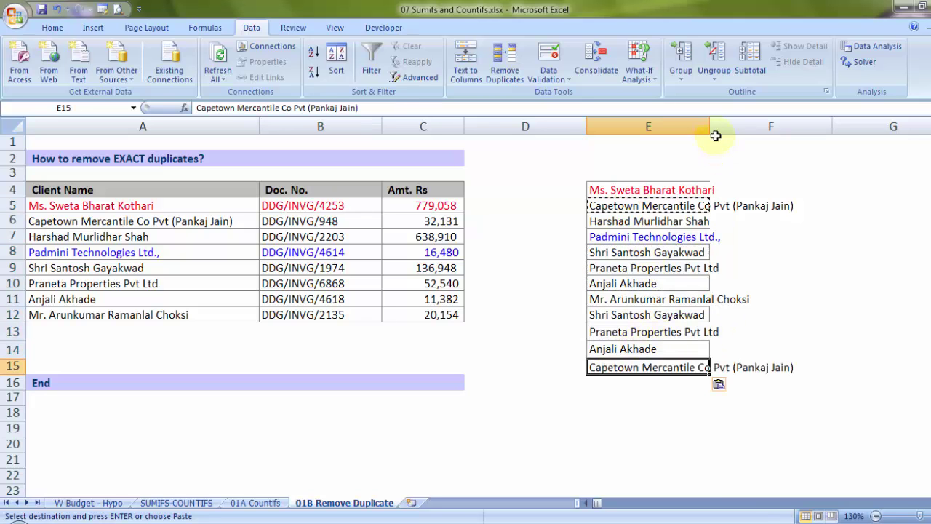
double_click(709, 127)
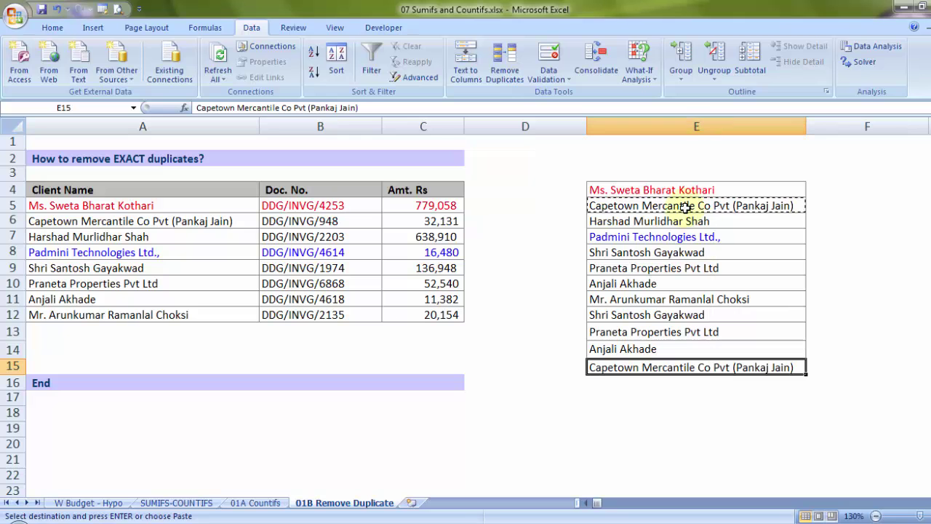
key("Escape")
Remove duplicate names from E4:E15, treating the range as having no headers
left_click(654, 189)
left_click_drag(654, 189, 650, 369)
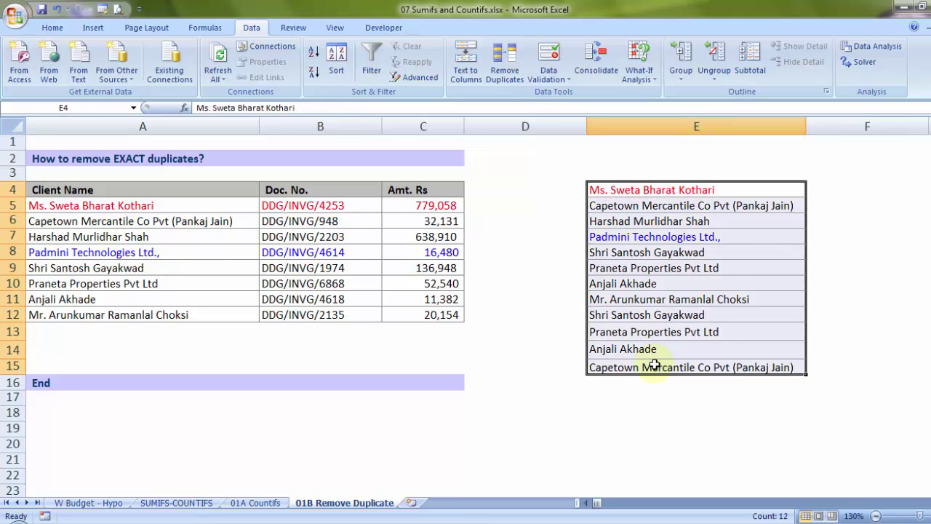
left_click(502, 75)
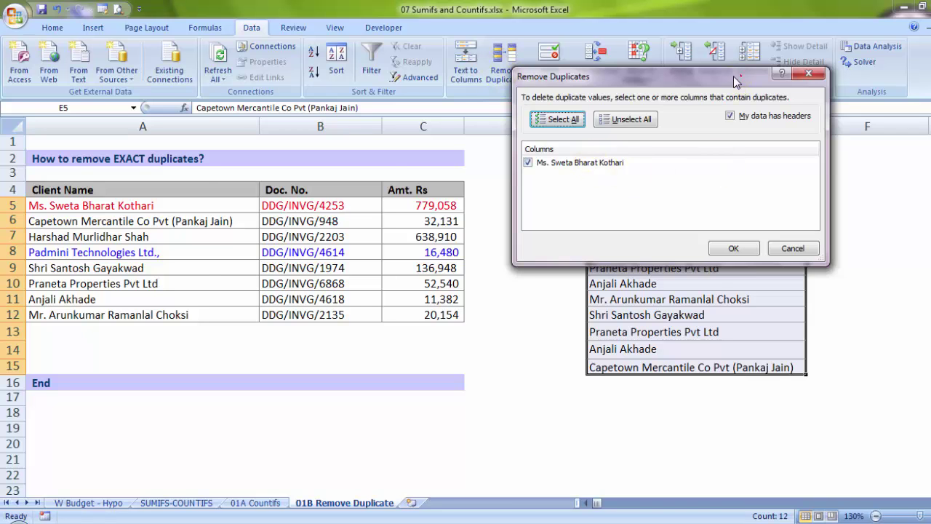
left_click_drag(736, 77, 422, 77)
left_click(414, 118)
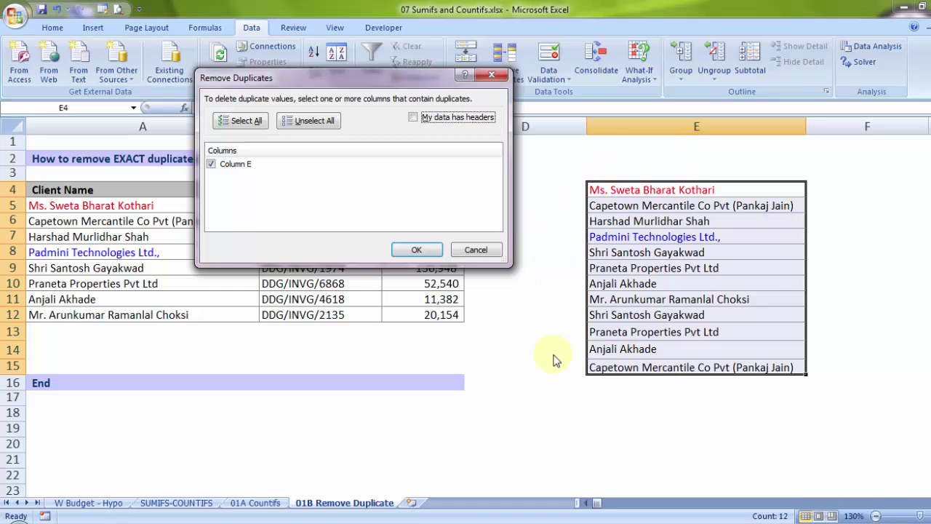
left_click(418, 250)
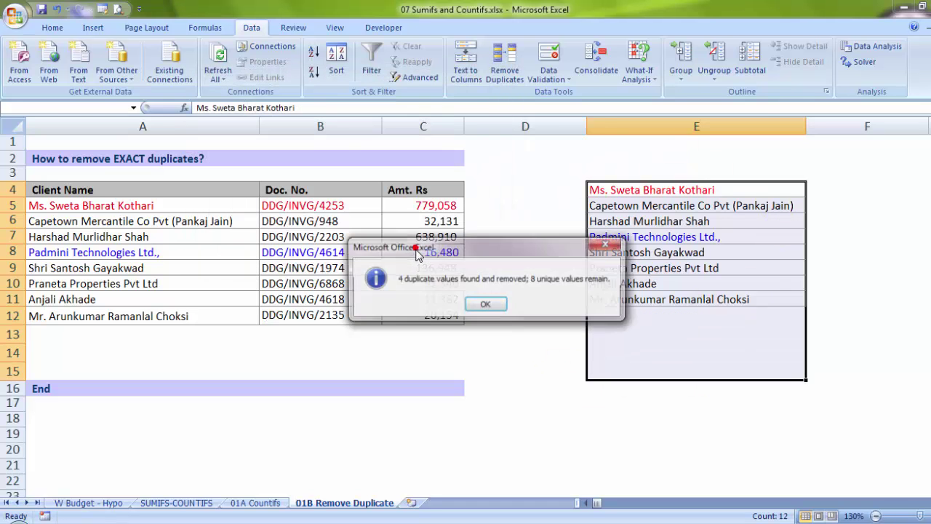
left_click(482, 306)
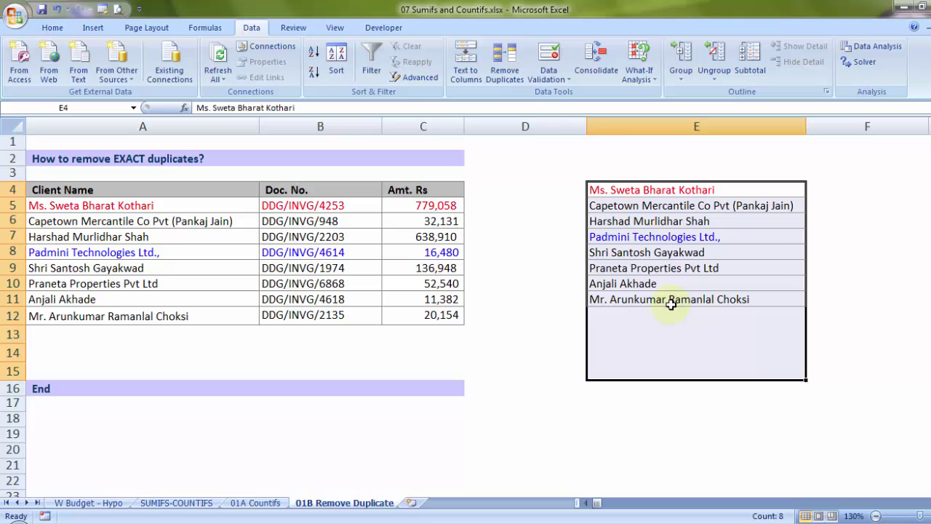